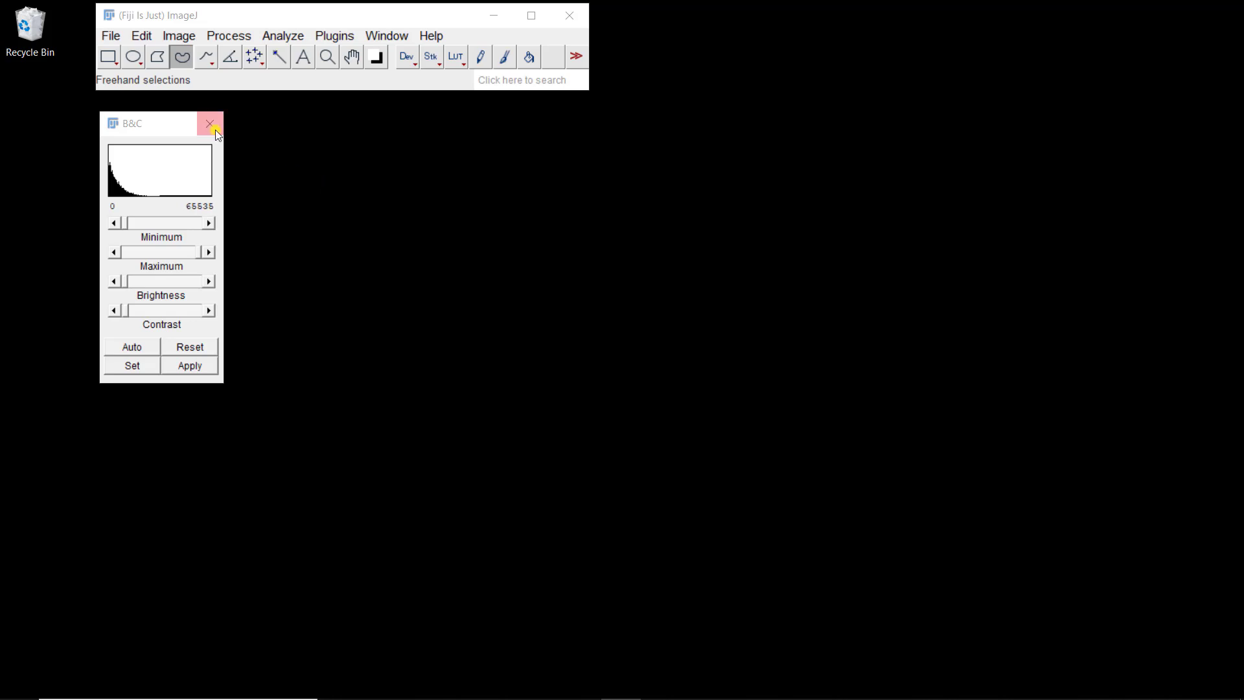
Open the 16-bit IXMtest_A02_s1 TIFF from the ImageExamples folder
left_click(113, 36)
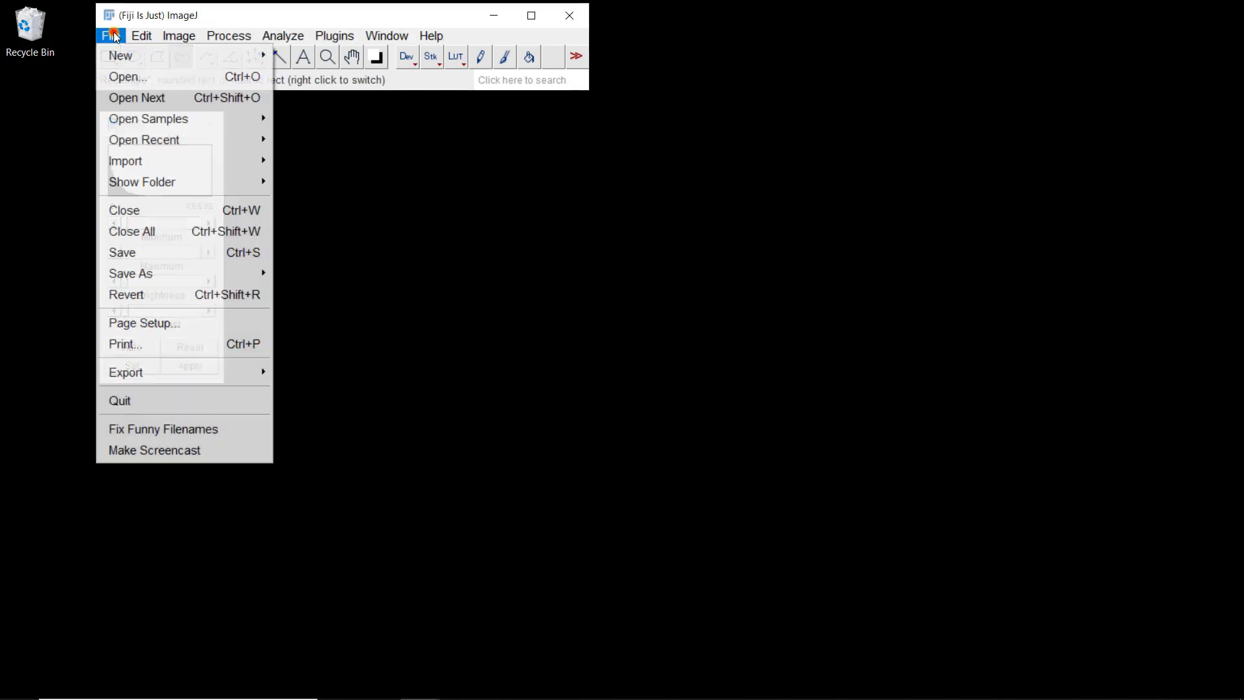
left_click(126, 76)
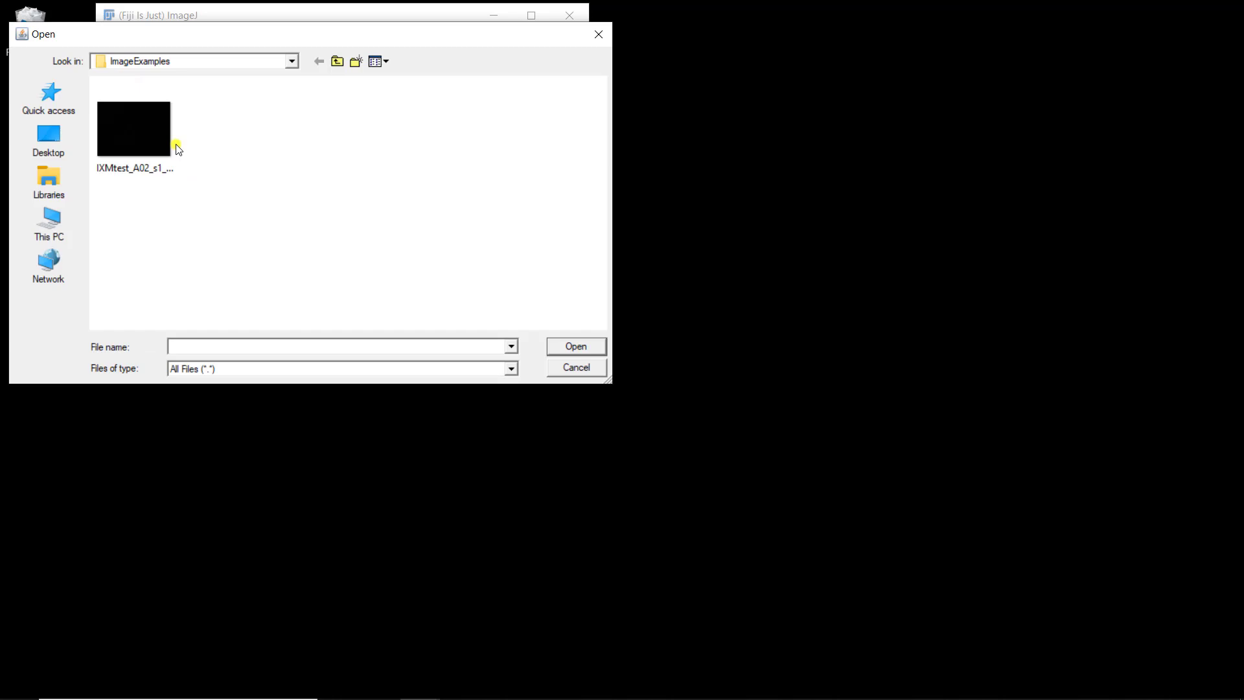
left_click(145, 133)
double_click(144, 132)
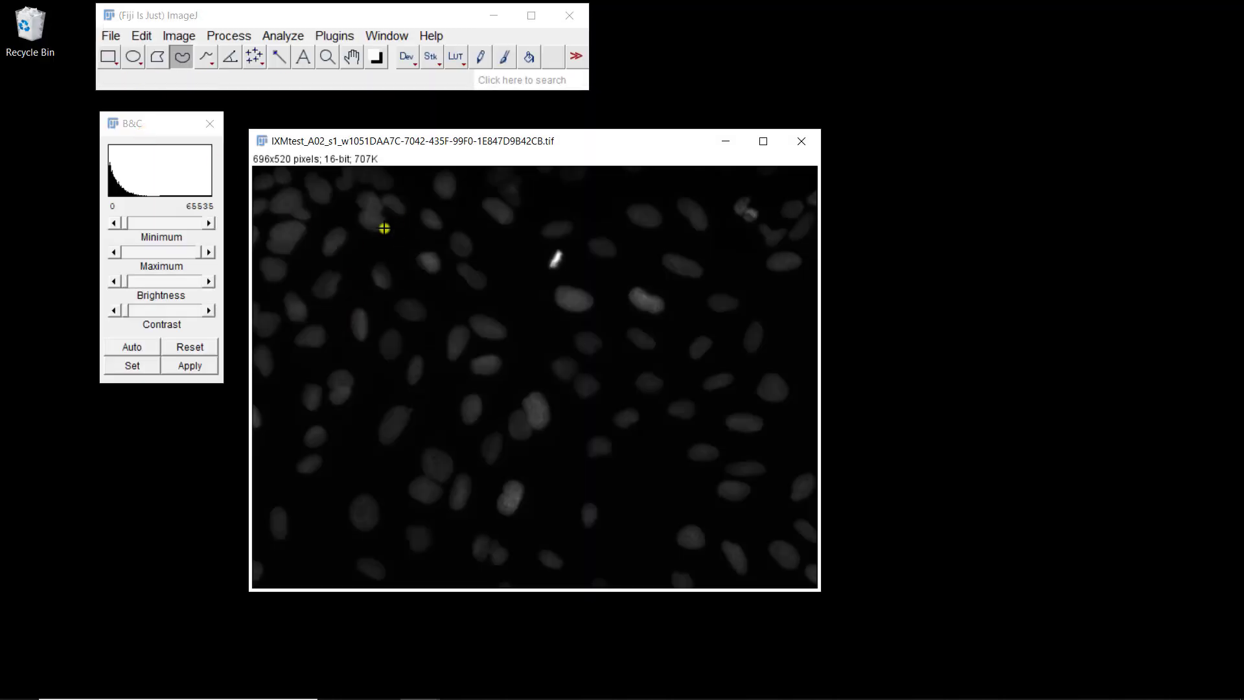
Lower the Brightness/Contrast maximum so the display range reads 120–2217
left_click(161, 120)
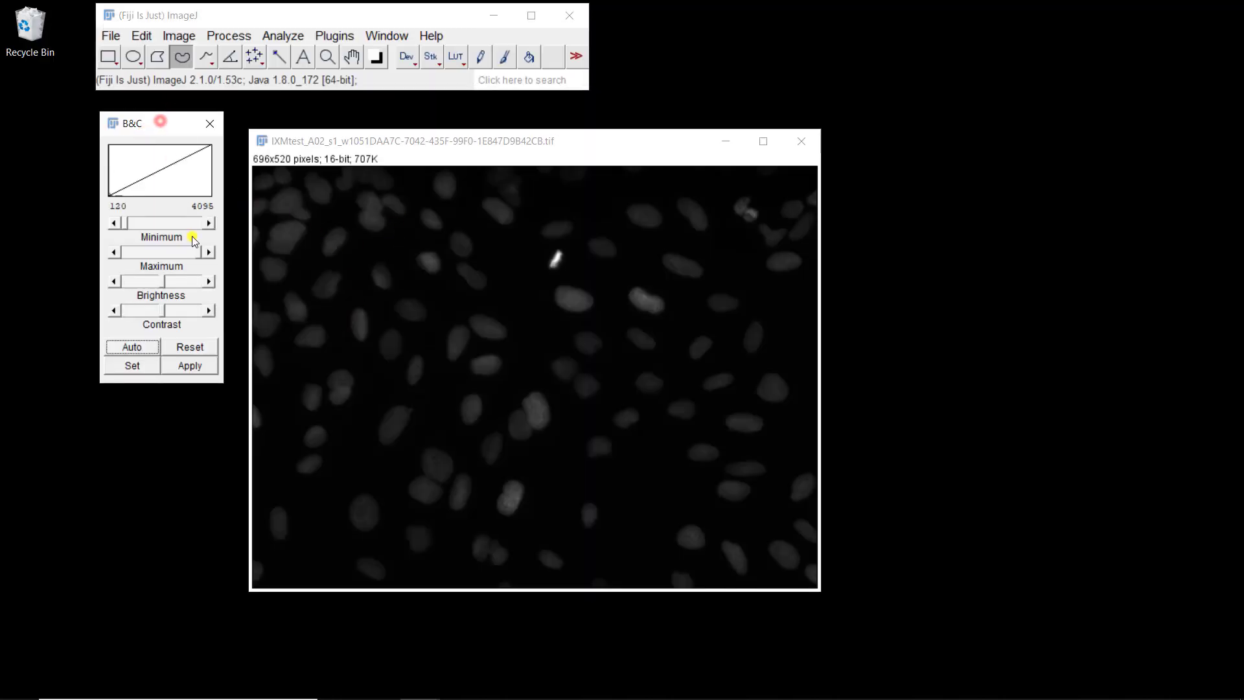
left_click_drag(202, 257, 164, 260)
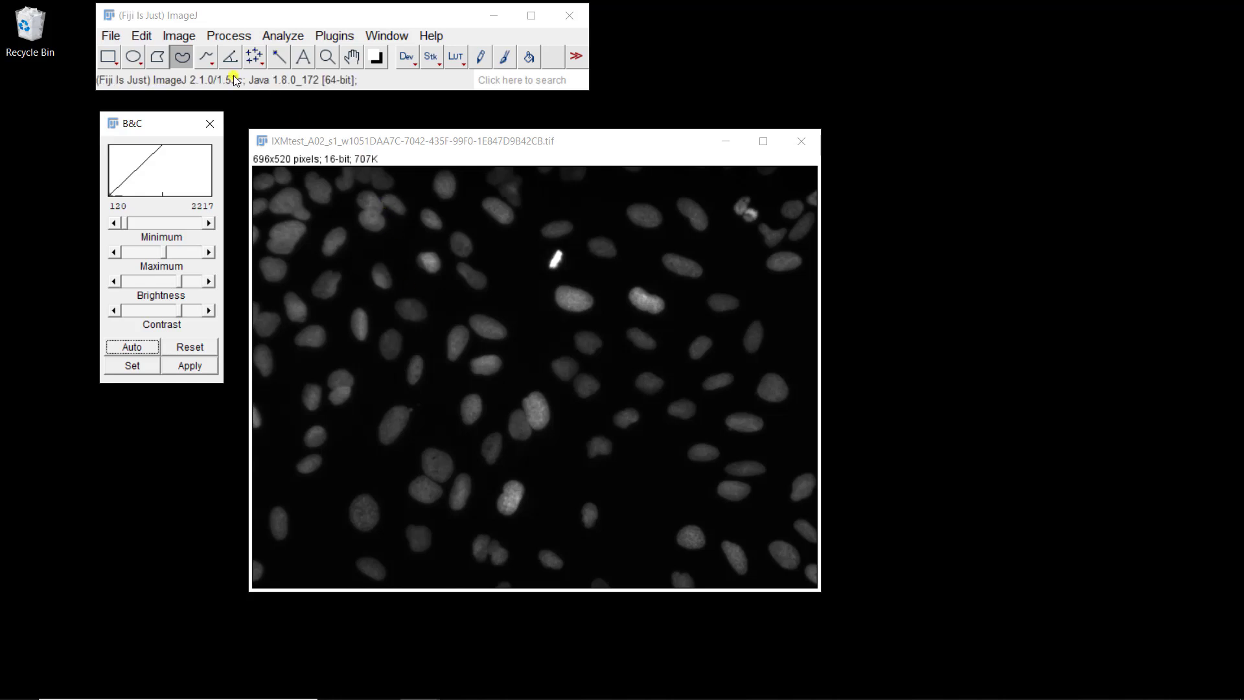
Subtract a constant value of 500 from every pixel using Process > Math > Subtract
left_click(216, 37)
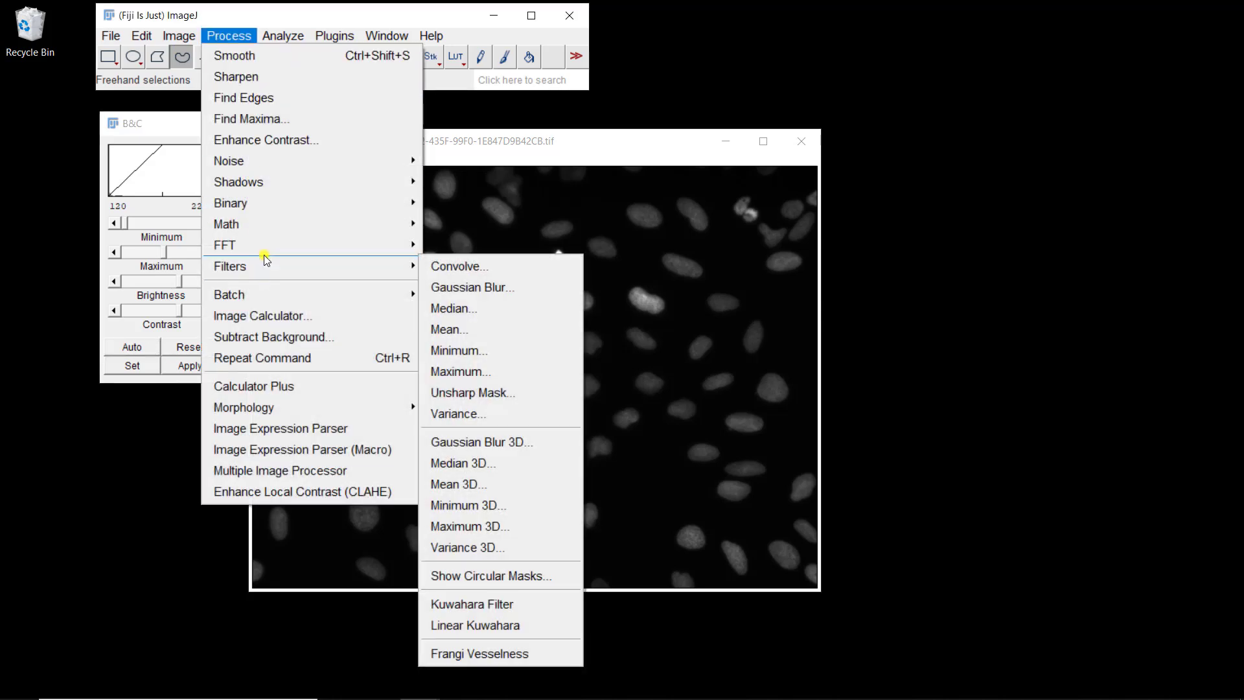
mouse_move(368, 231)
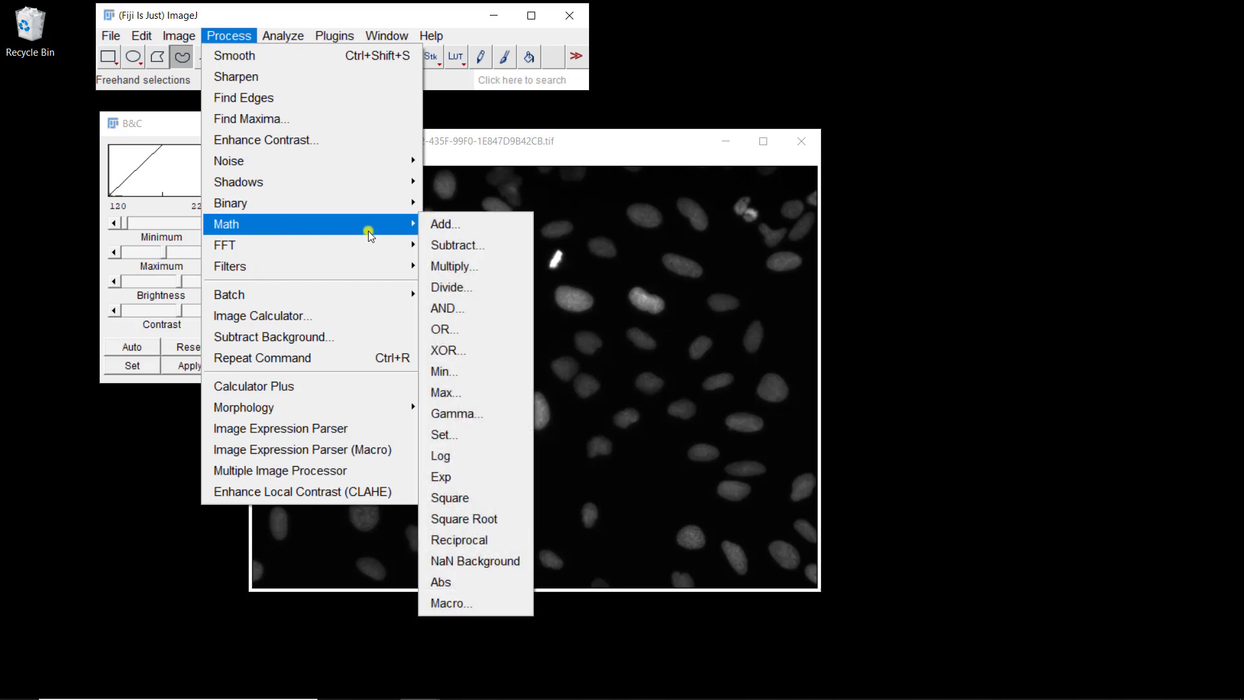
left_click(445, 235)
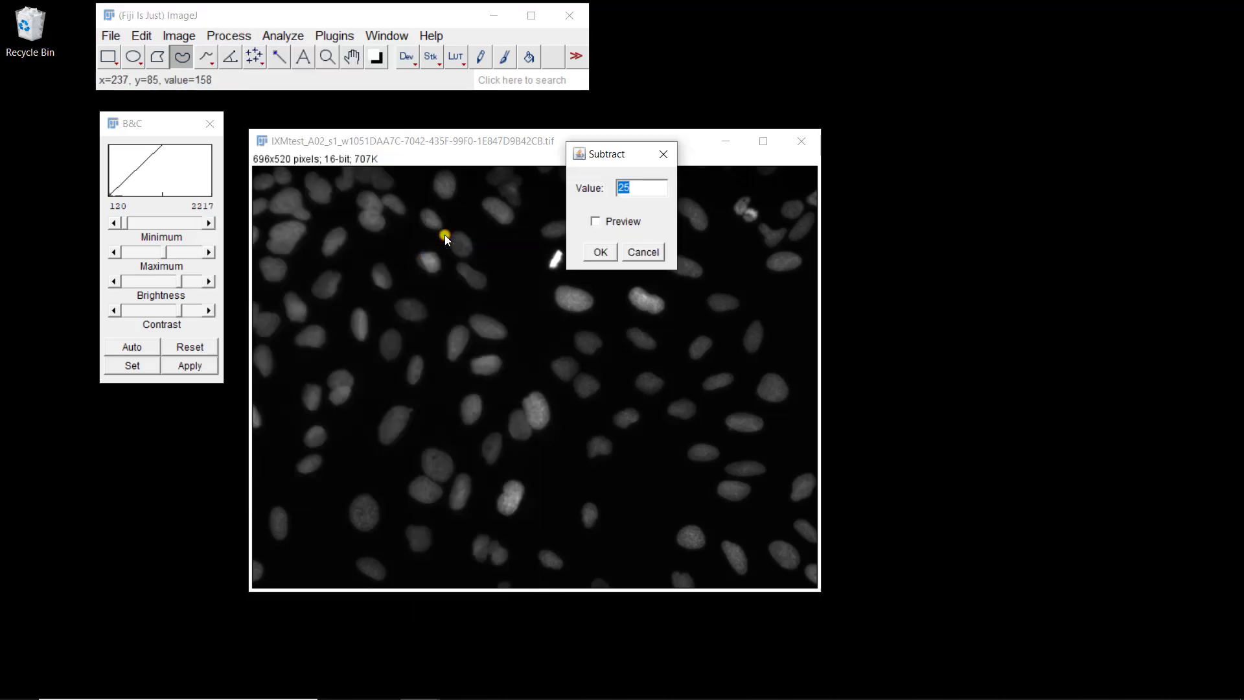
type("500")
left_click(594, 252)
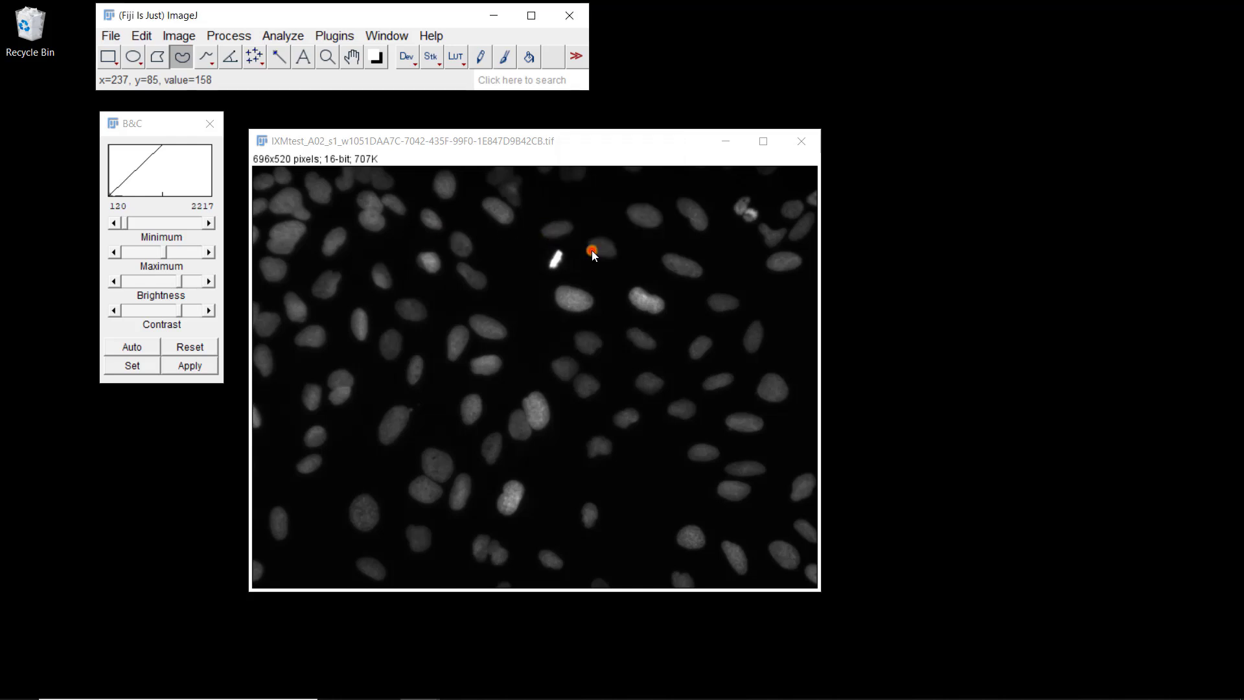
Set the display minimum to 0 and lower the maximum to about 315 in Brightness/Contrast
left_click(157, 122)
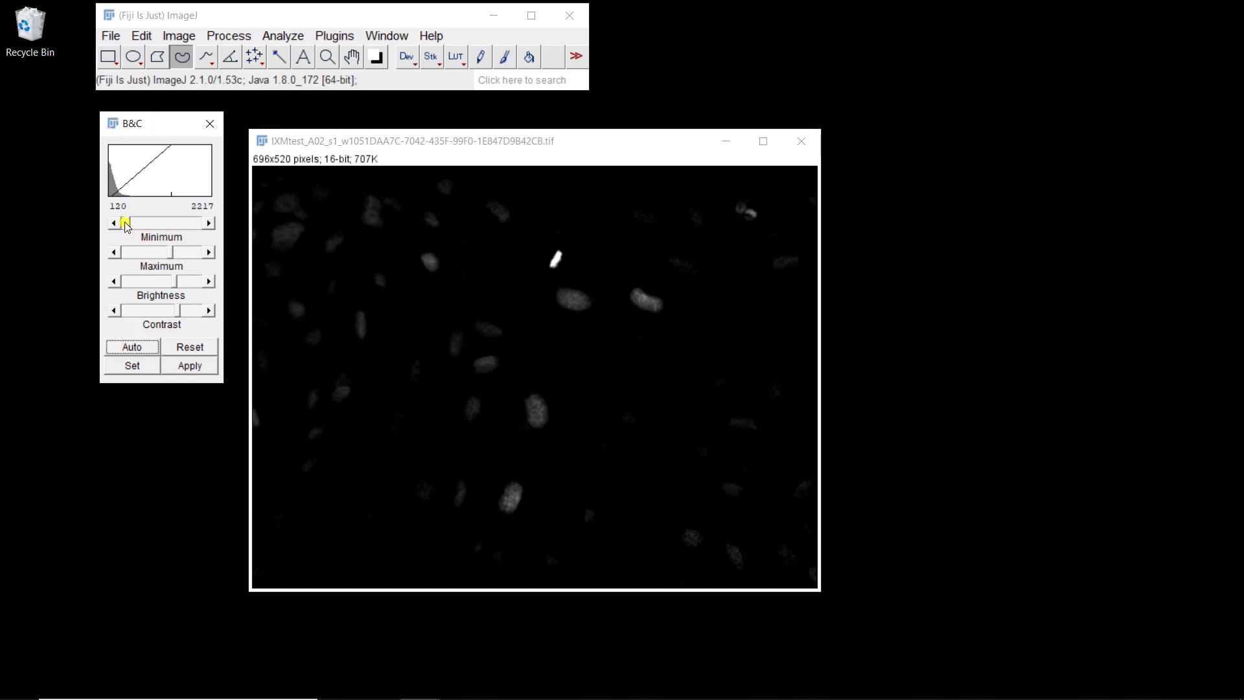
left_click_drag(126, 225, 121, 223)
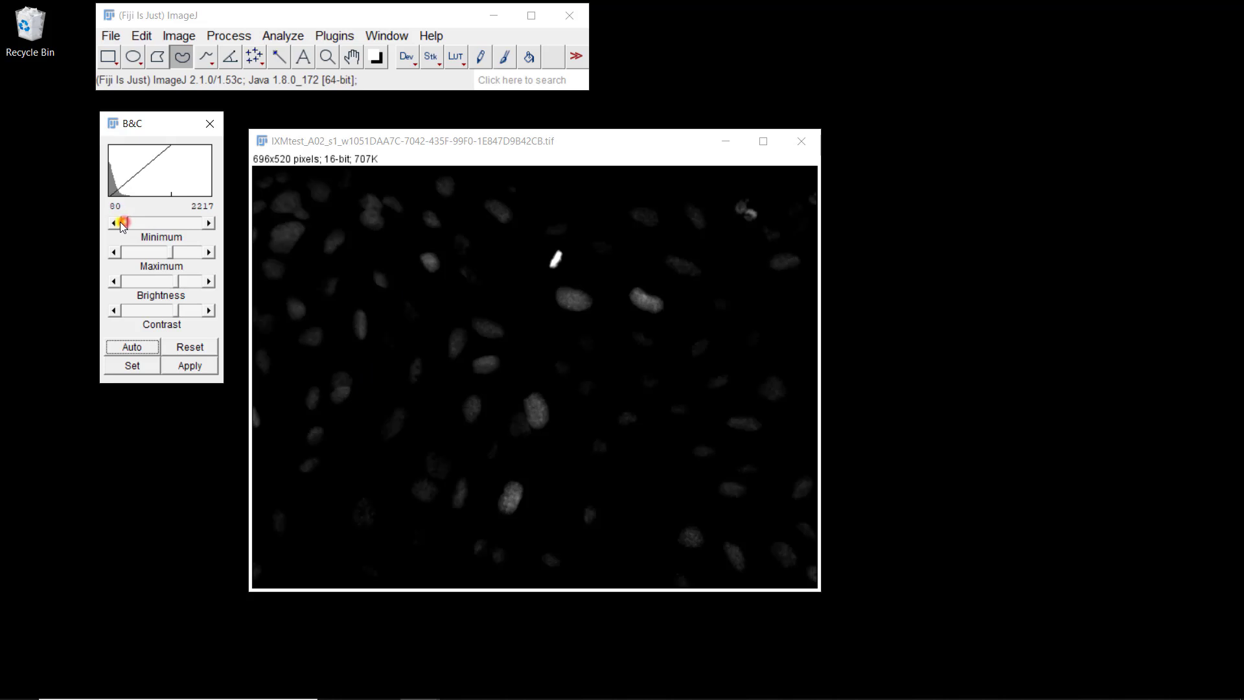
left_click(162, 253)
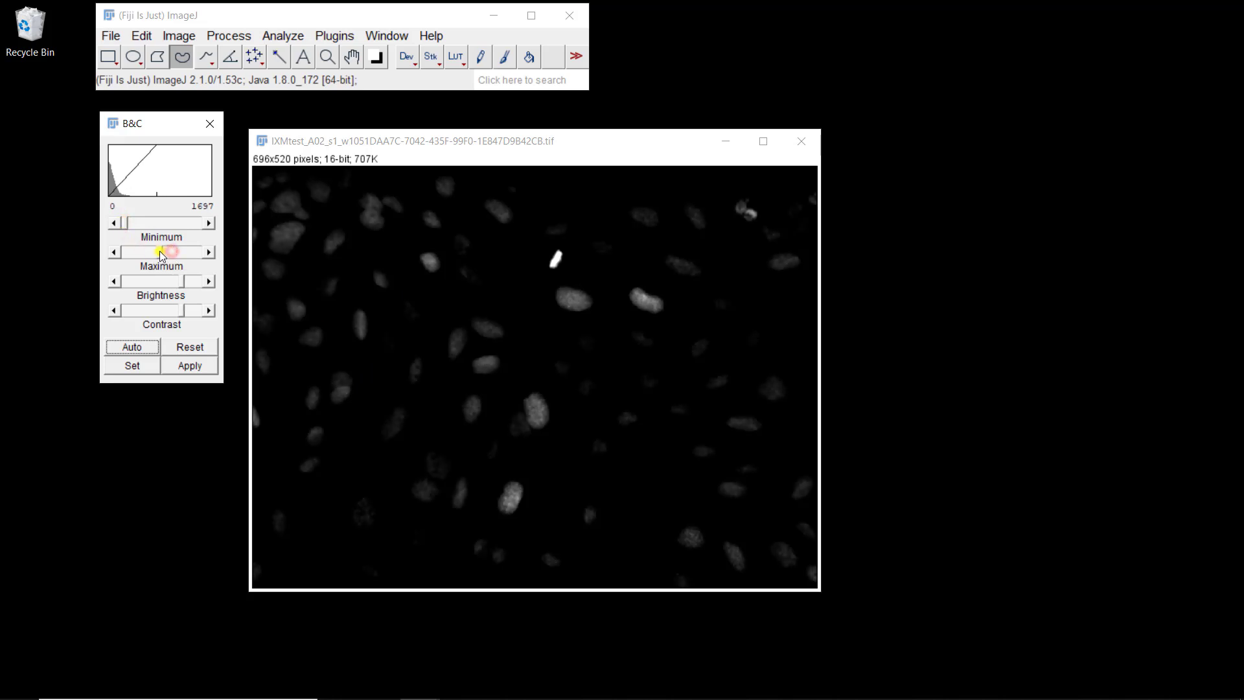
mouse_move(161, 255)
left_mouse_down()
mouse_move(148, 251)
mouse_move(144, 267)
mouse_move(148, 256)
left_mouse_up()
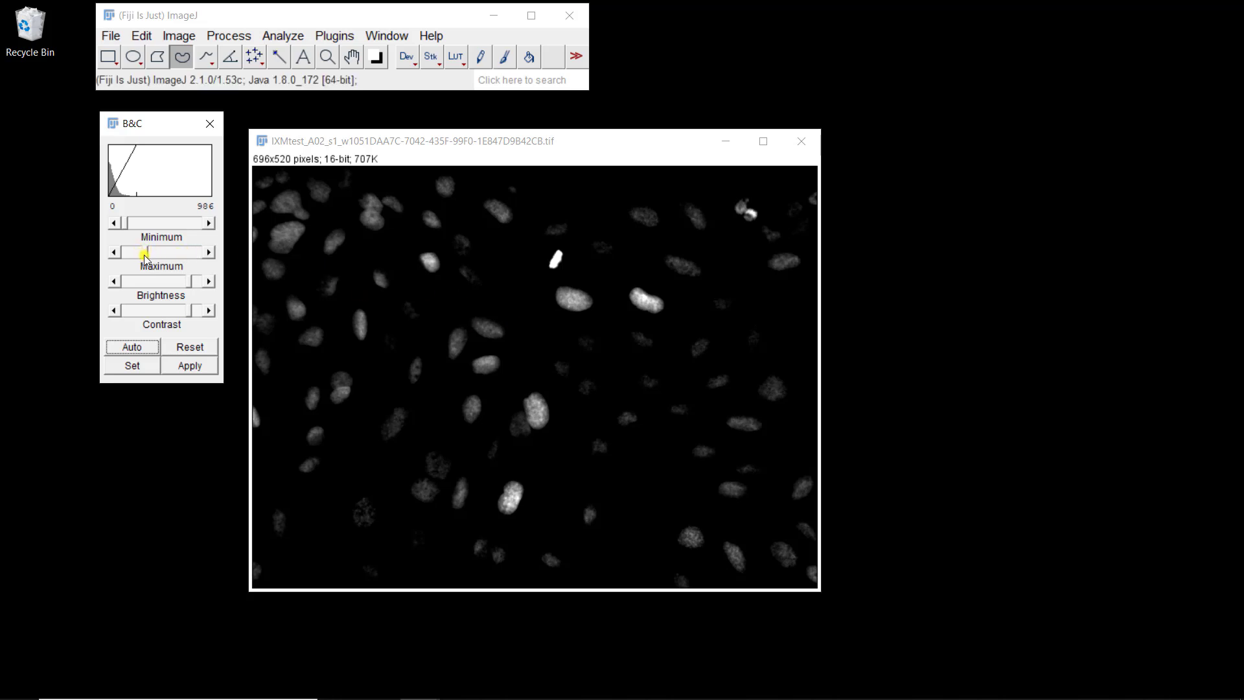
left_click_drag(144, 257, 132, 258)
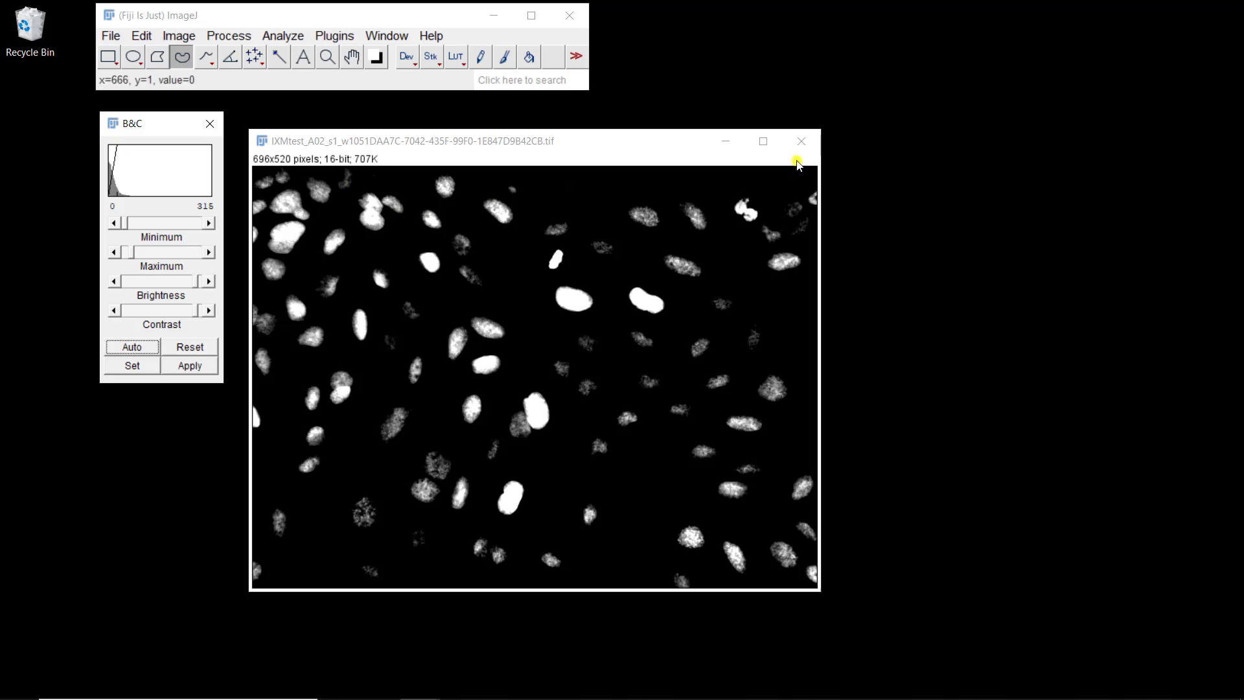
Close the edited image without saving and reopen the original IXMtest TIFF
left_click(801, 142)
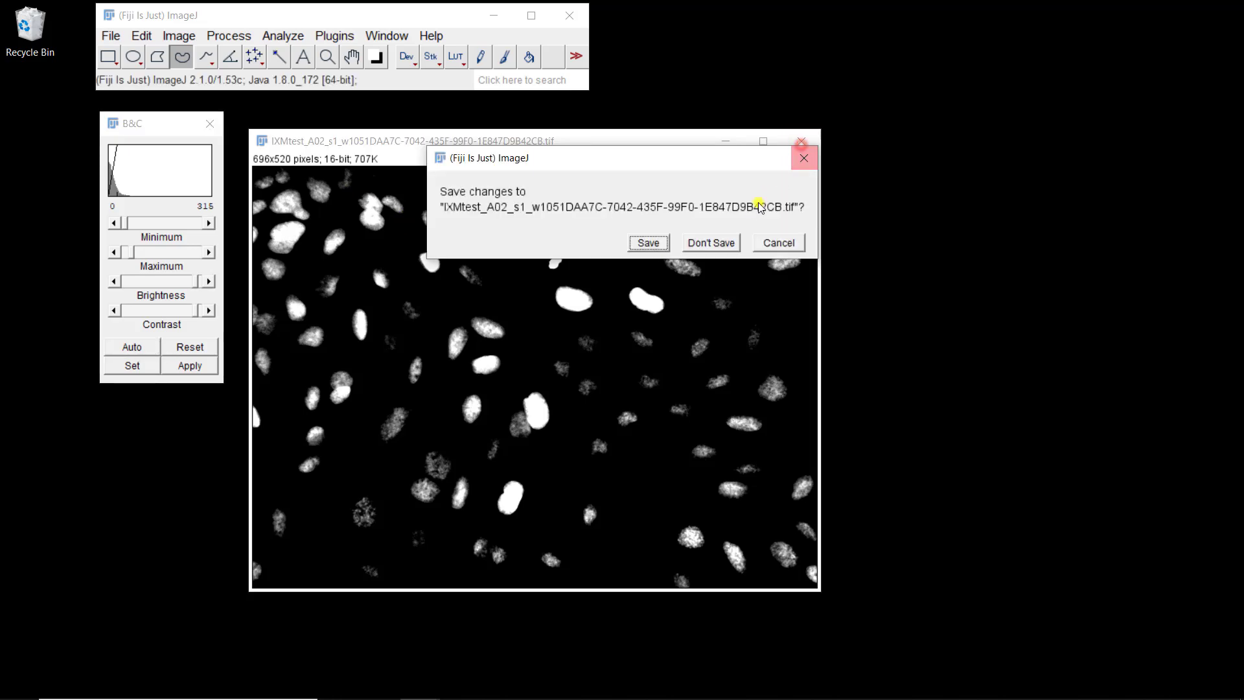
left_click(706, 245)
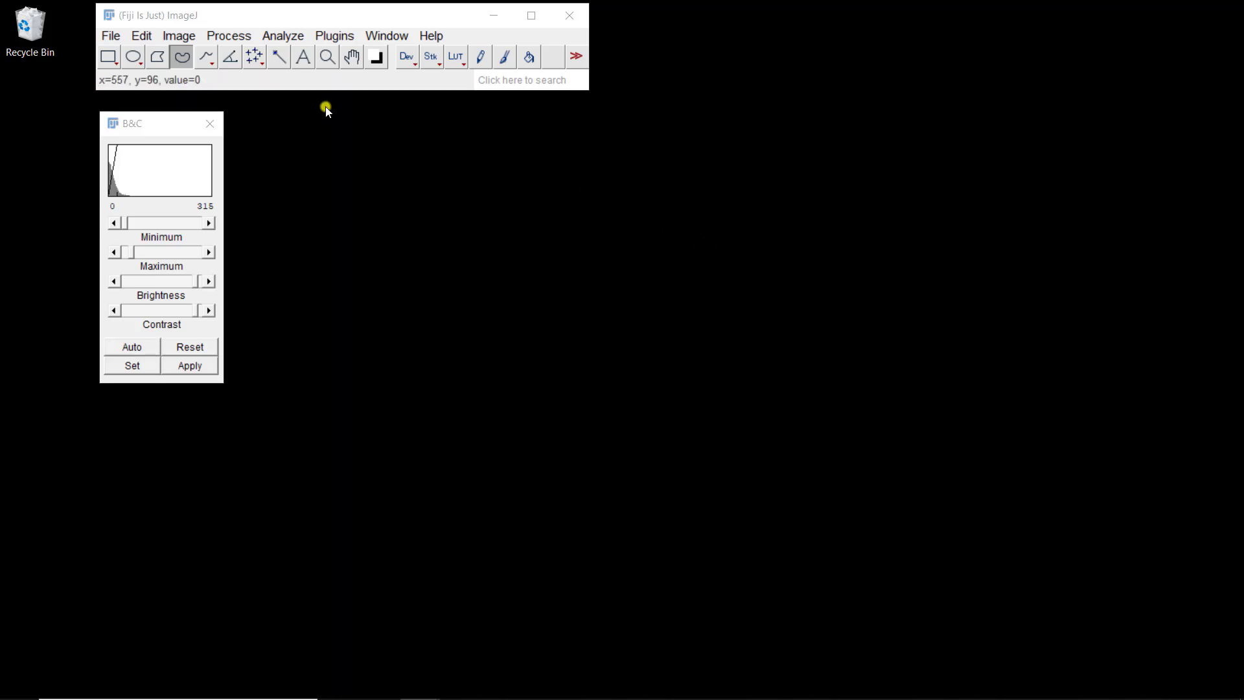
key("ctrl+o")
double_click(141, 134)
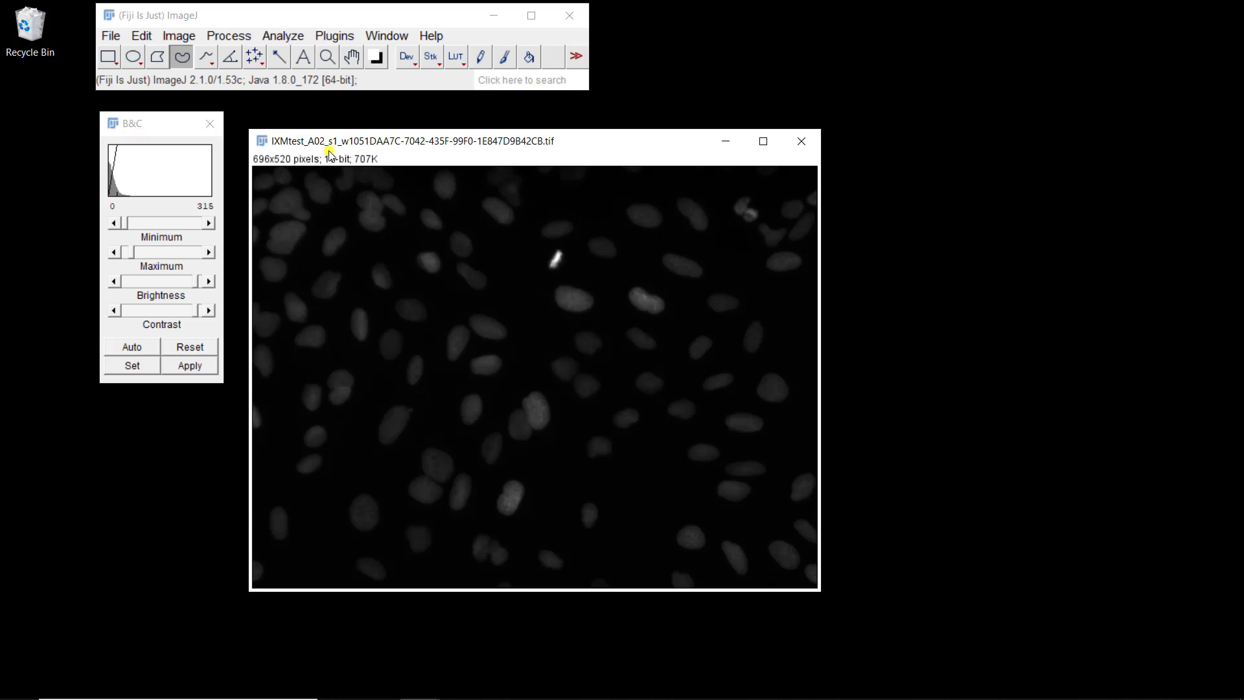
Convert the image to 32-bit and narrow its display range to 120–1561.81
left_click(186, 37)
mouse_move(183, 55)
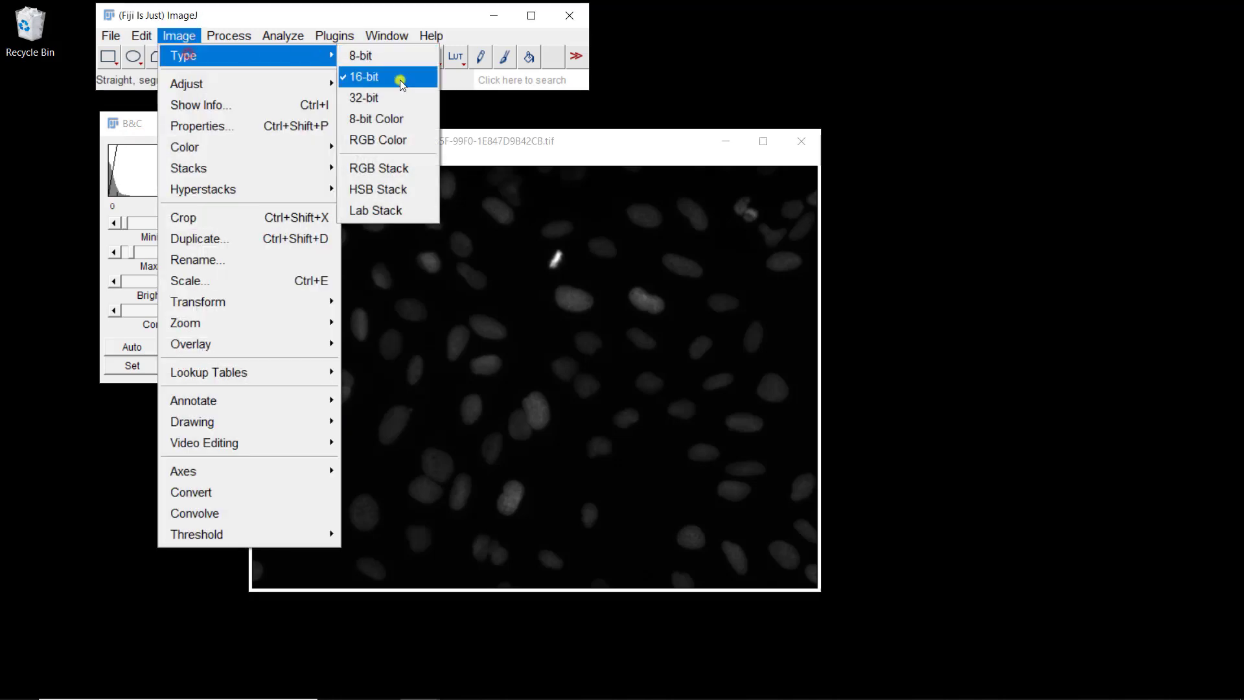
left_click(384, 101)
left_click(430, 136)
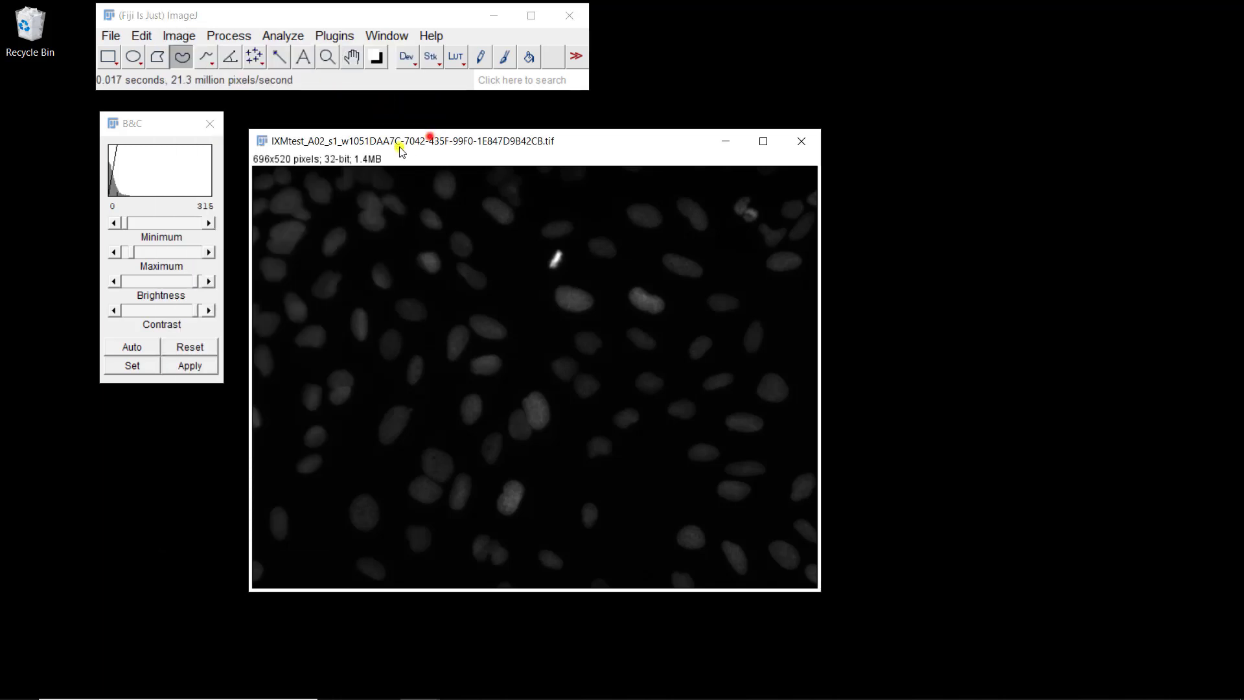
left_click(181, 239)
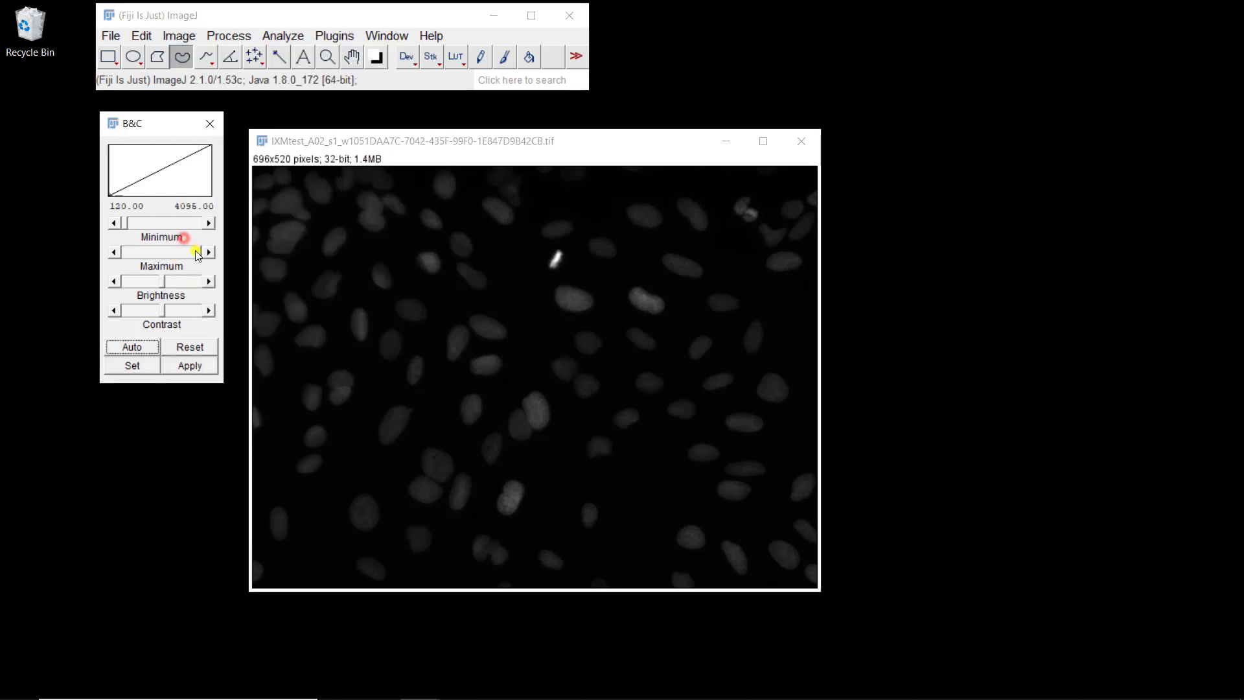
left_click_drag(200, 255, 152, 261)
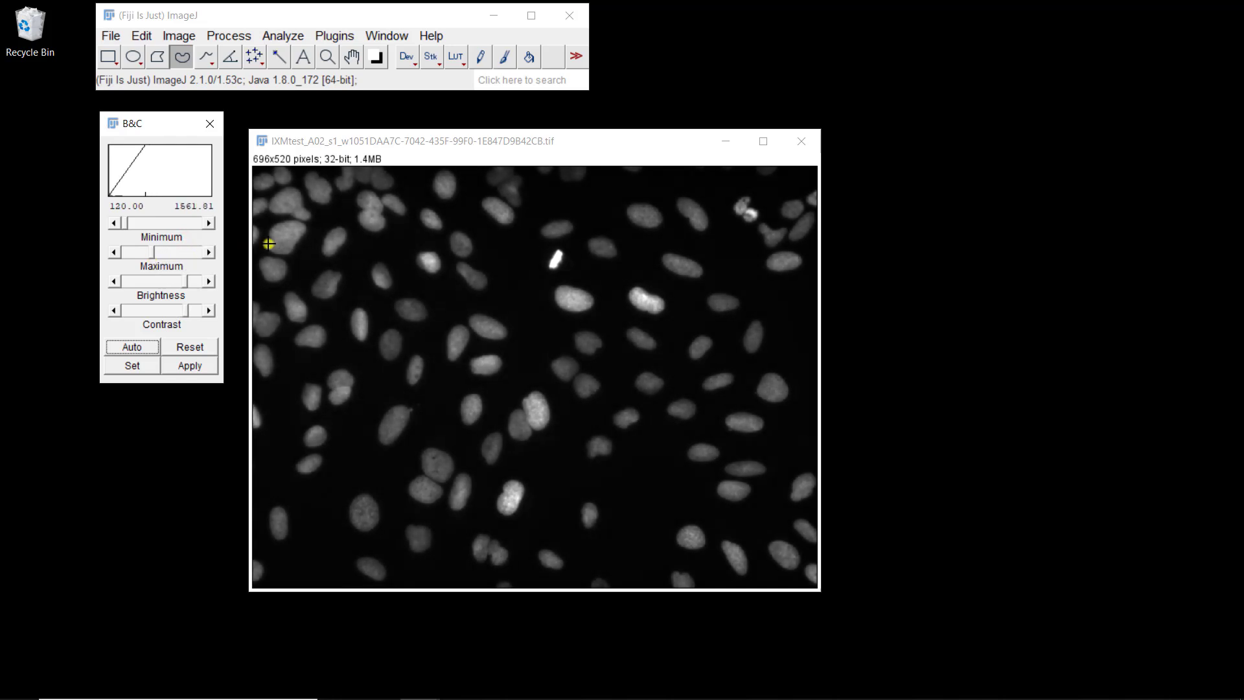
Subtract 500 from every pixel of the 32-bit nuclei image
left_click(231, 37)
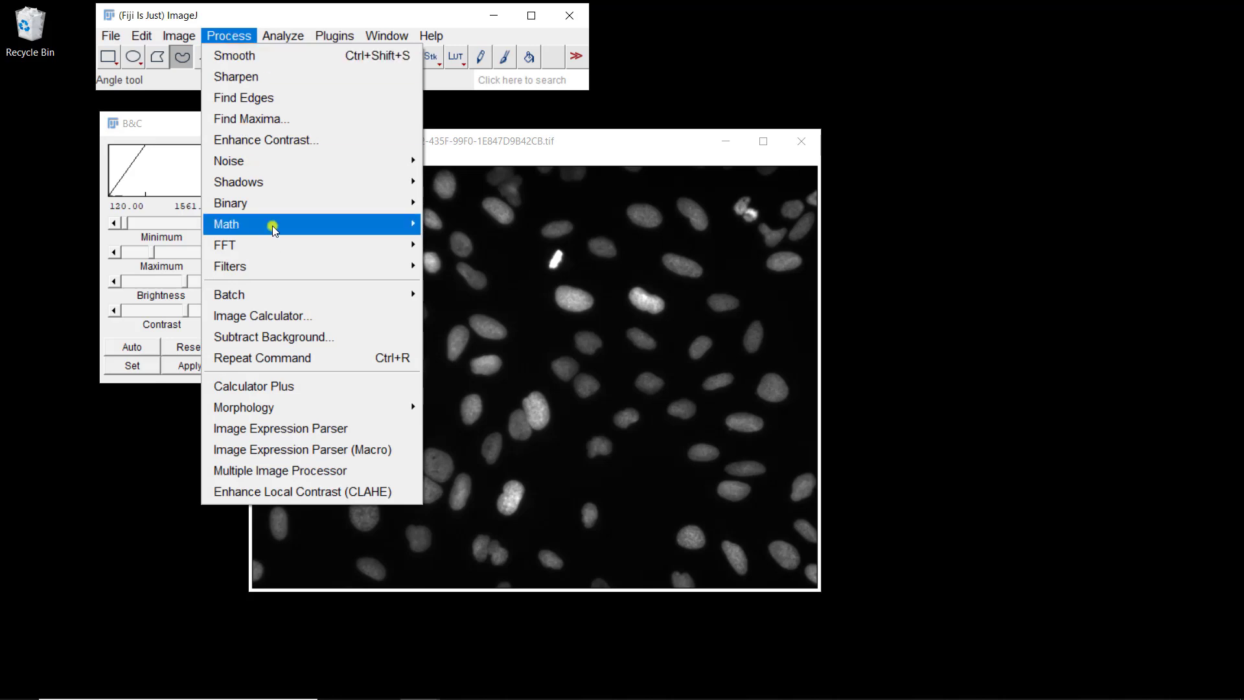
mouse_move(272, 226)
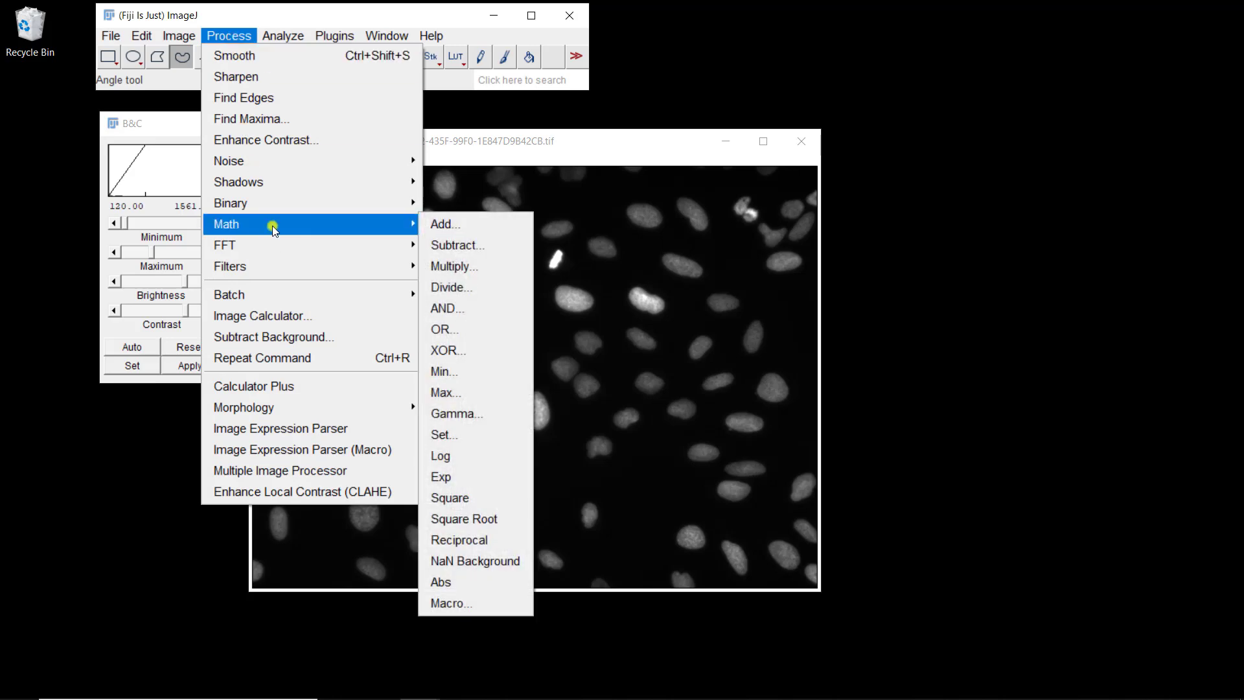
left_click(487, 244)
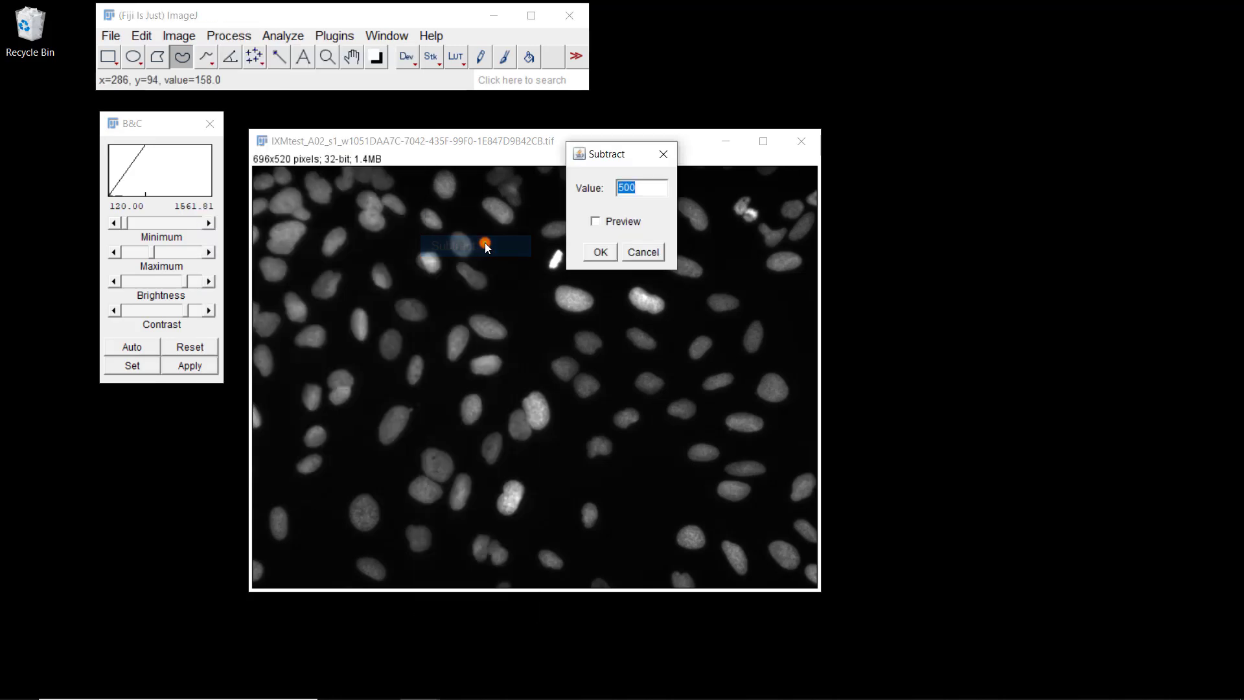
left_click(600, 252)
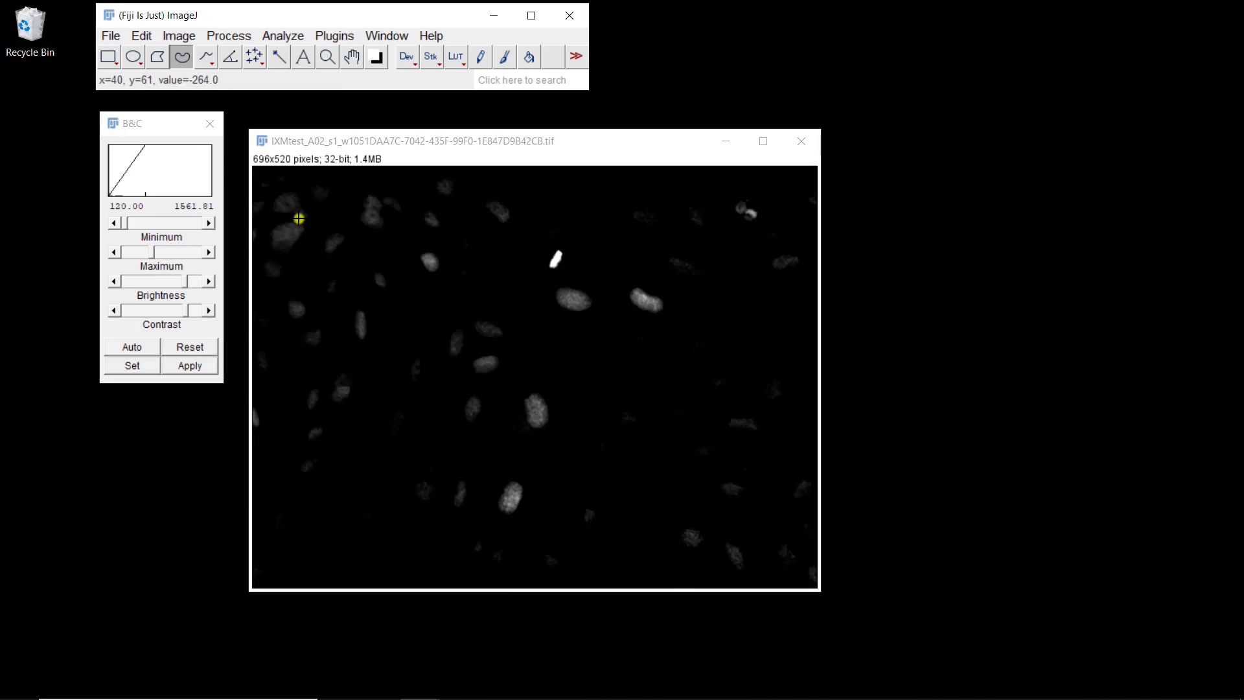
left_click(149, 130)
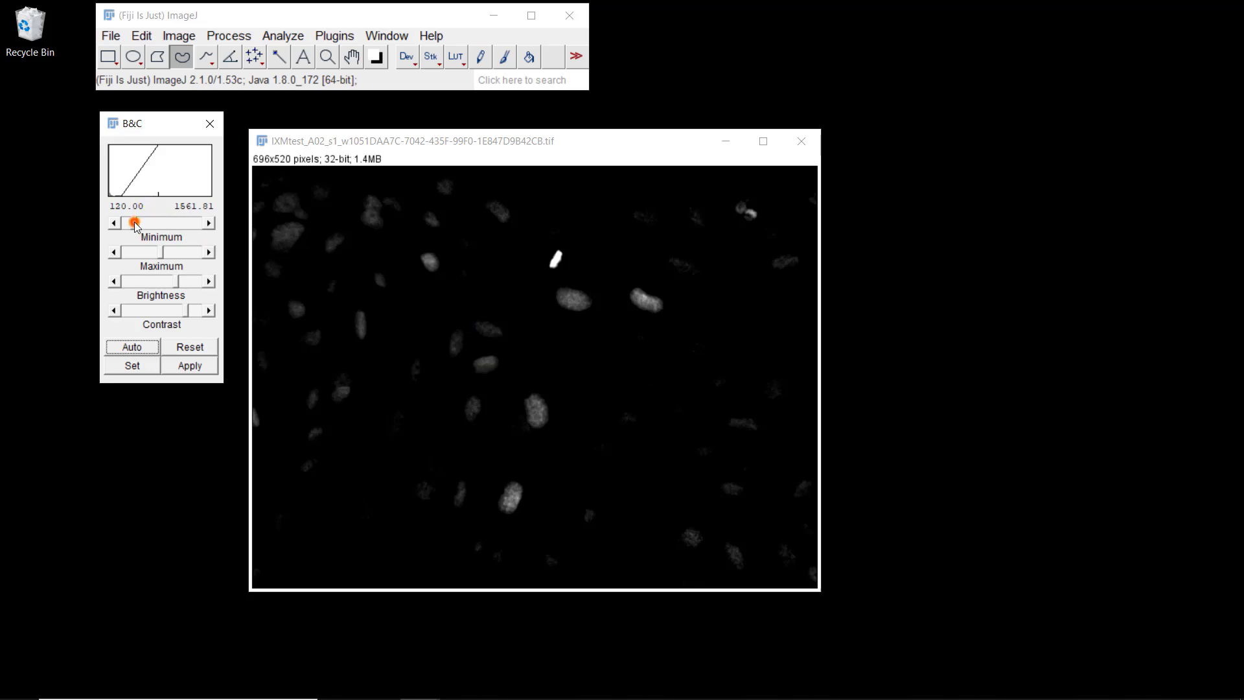
Drag the display minimum down so the range reads -380.0 to 1561.8
left_click_drag(134, 221, 123, 226)
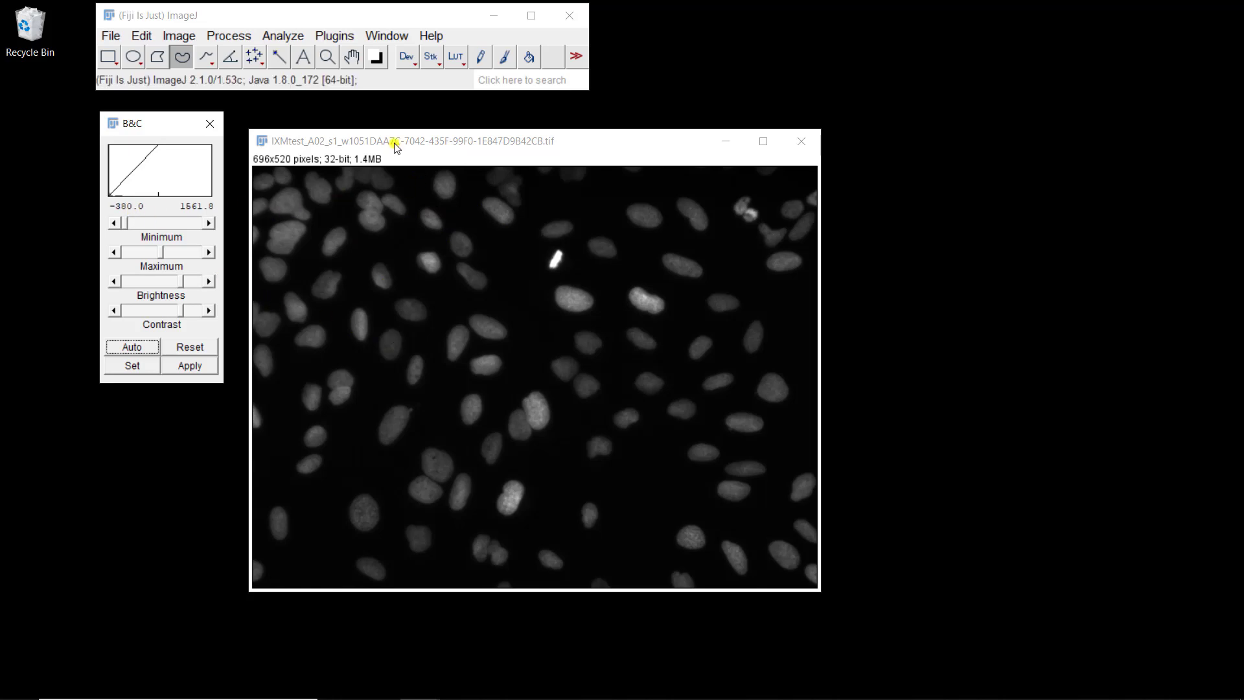
Apply Process > Math > Log to the subtracted 32-bit image
left_click(230, 37)
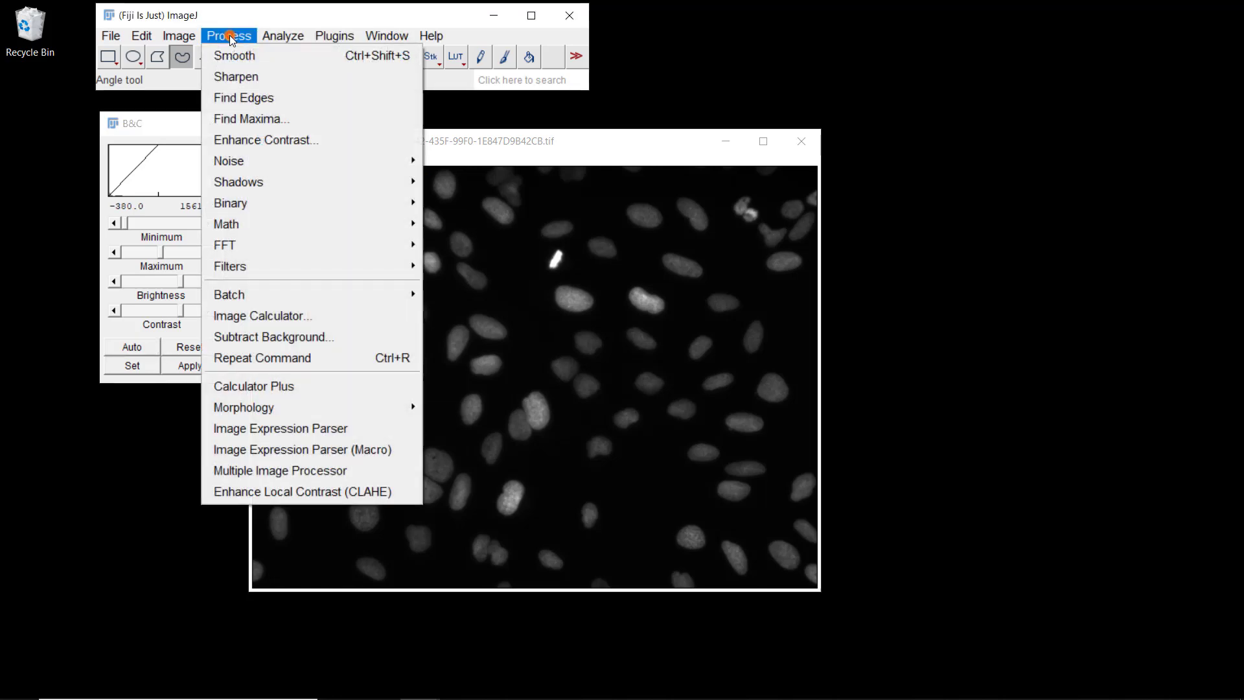
mouse_move(238, 232)
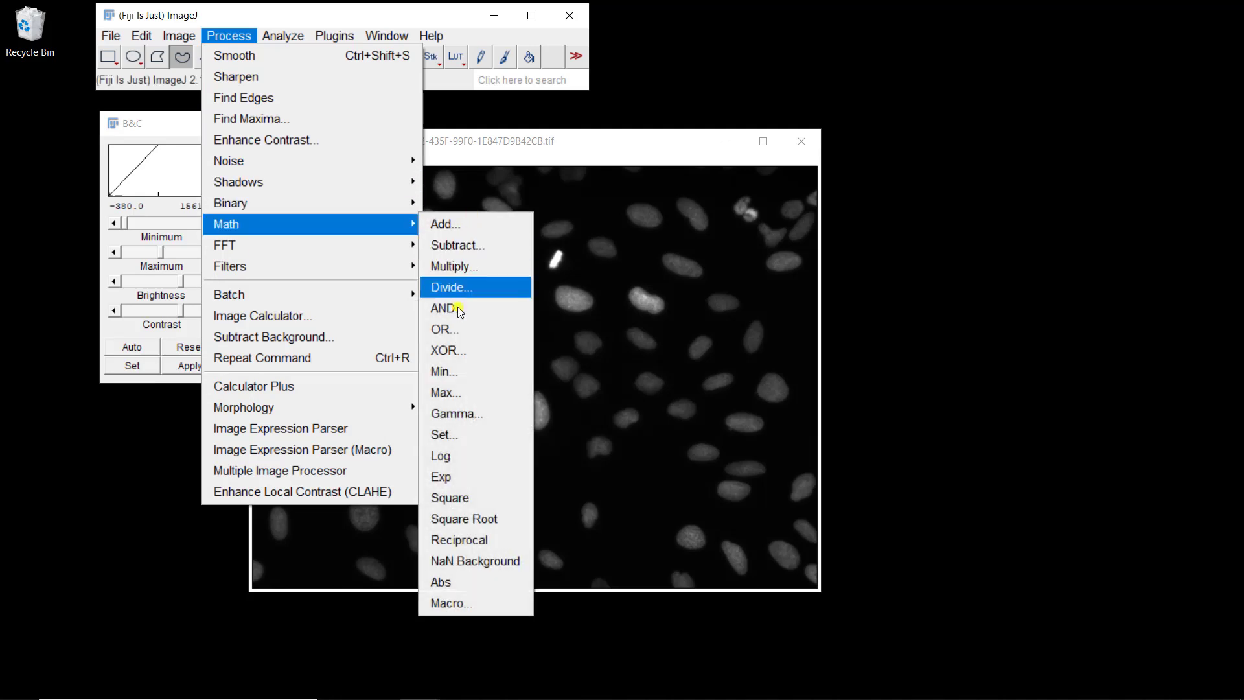
left_click(449, 455)
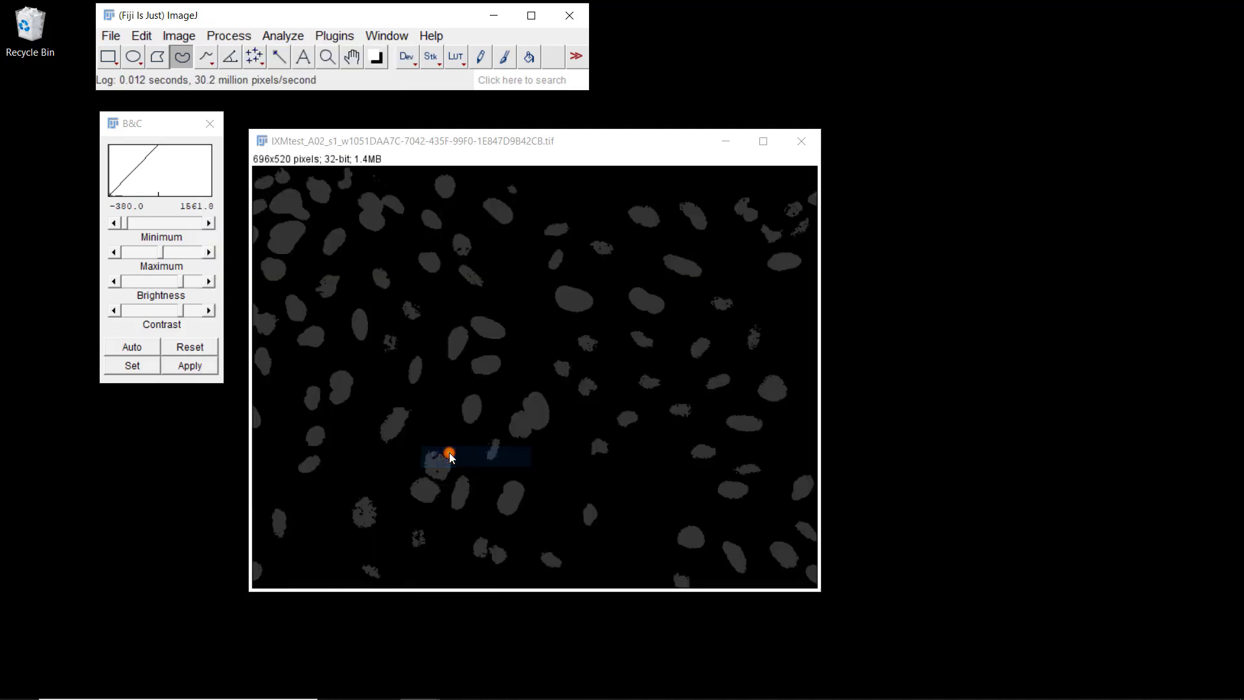
Rescale the display range to 0–8.1873 using Auto and a raised maximum
left_click(138, 129)
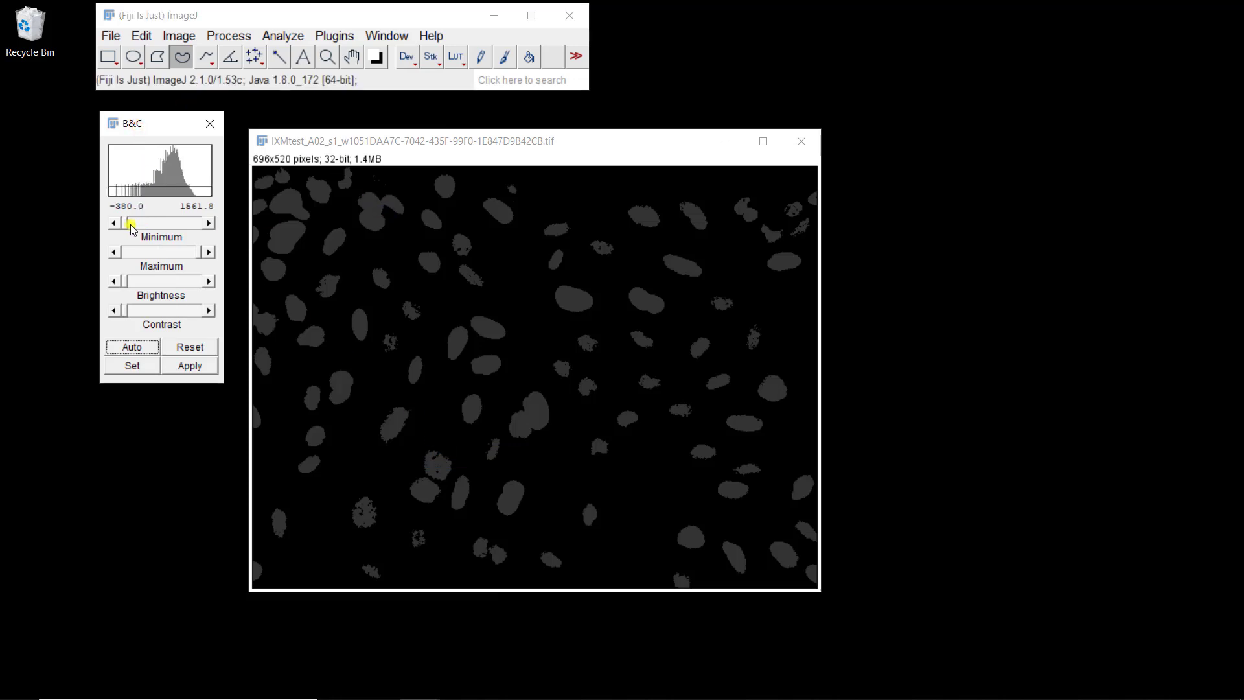
left_click(193, 254)
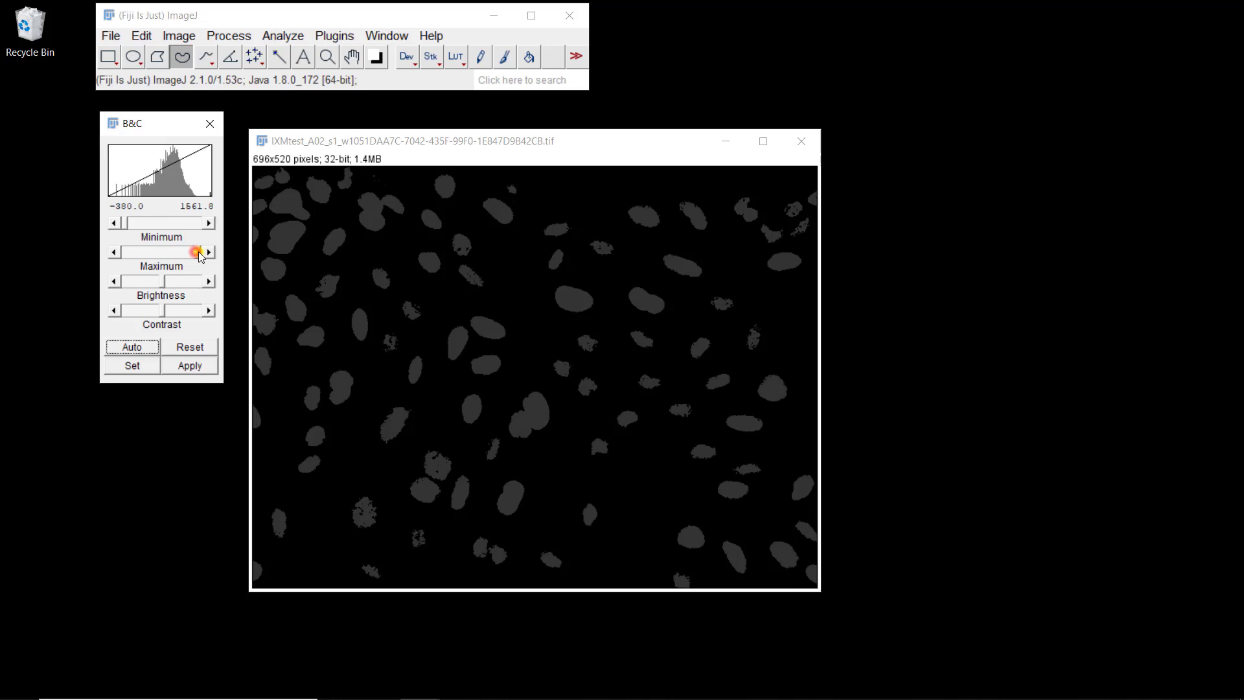
left_click(193, 254)
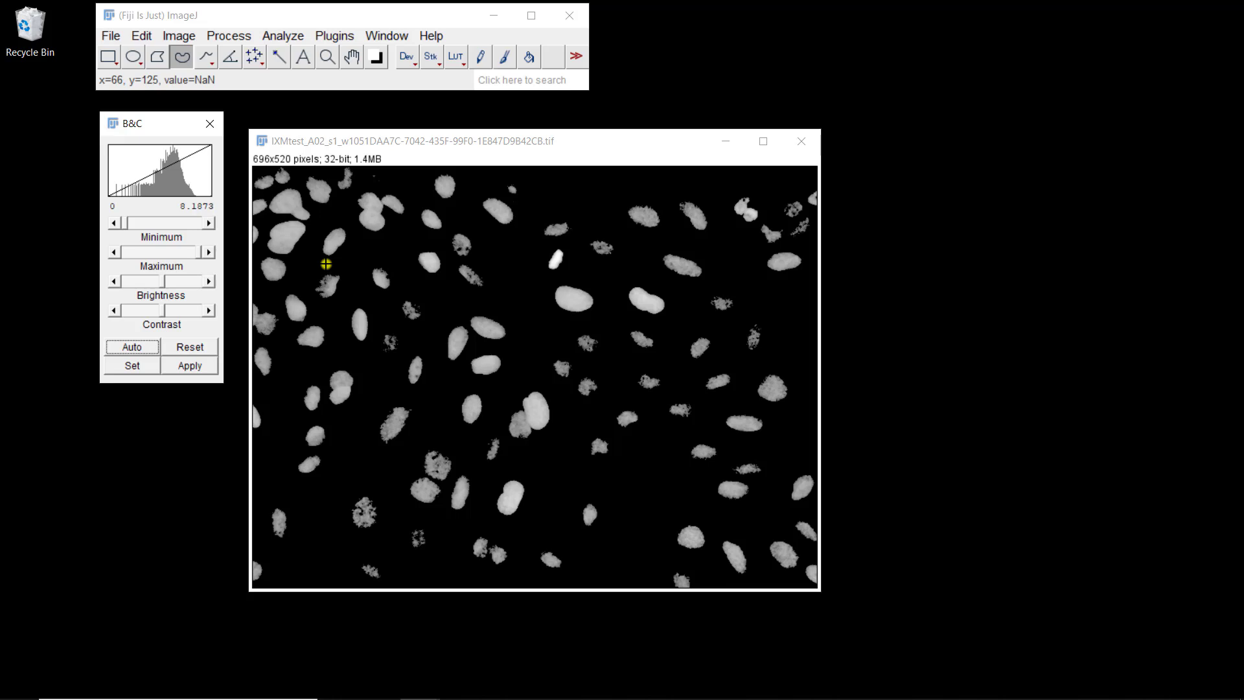
Close the log-transformed image without saving and reopen the original IXMtest TIFF
left_click(803, 142)
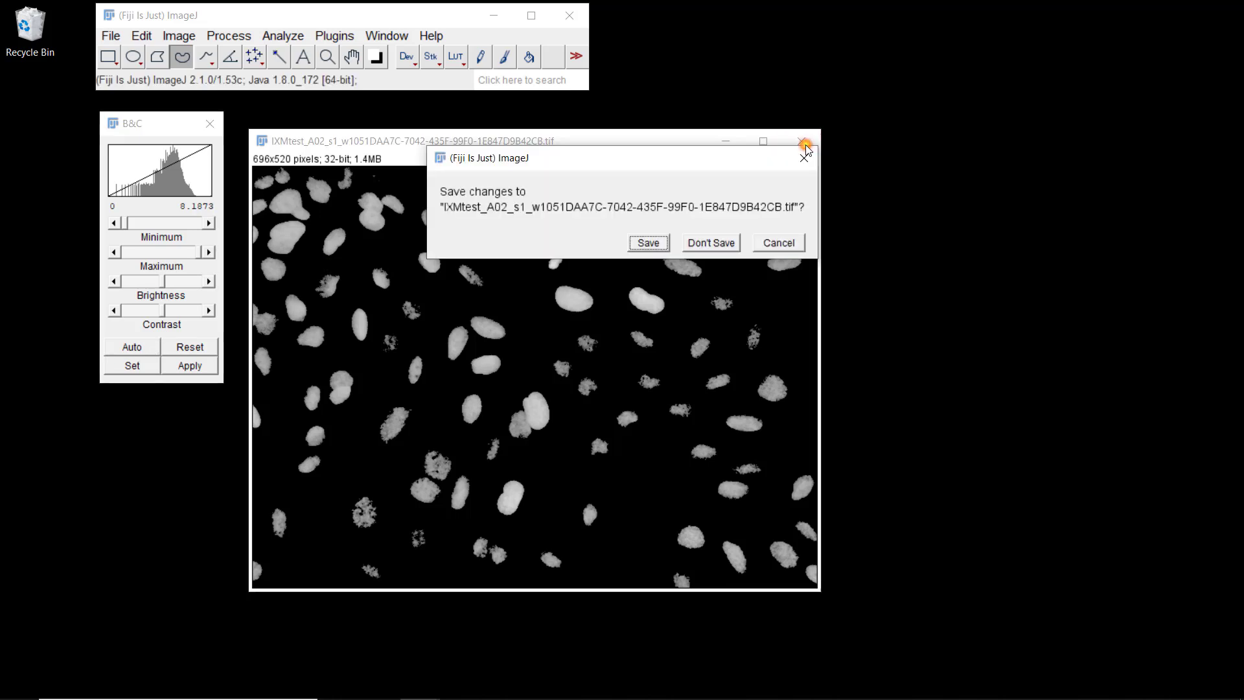
left_click(719, 241)
key("ctrl+o")
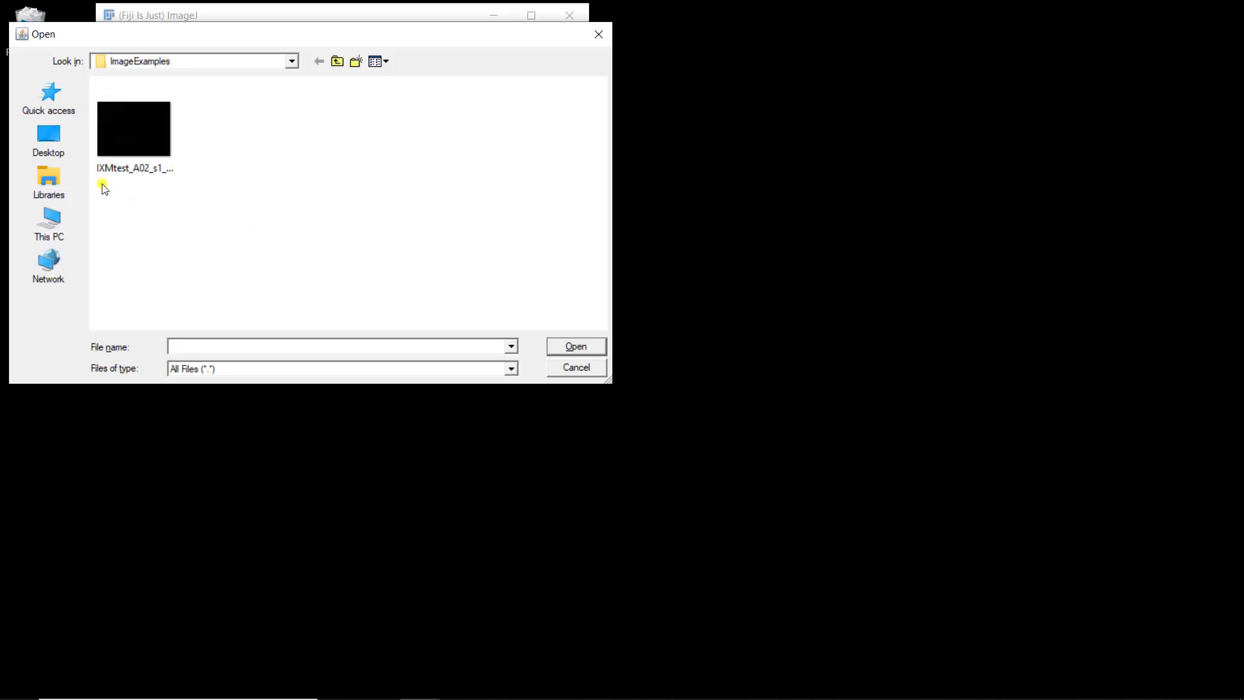
double_click(123, 134)
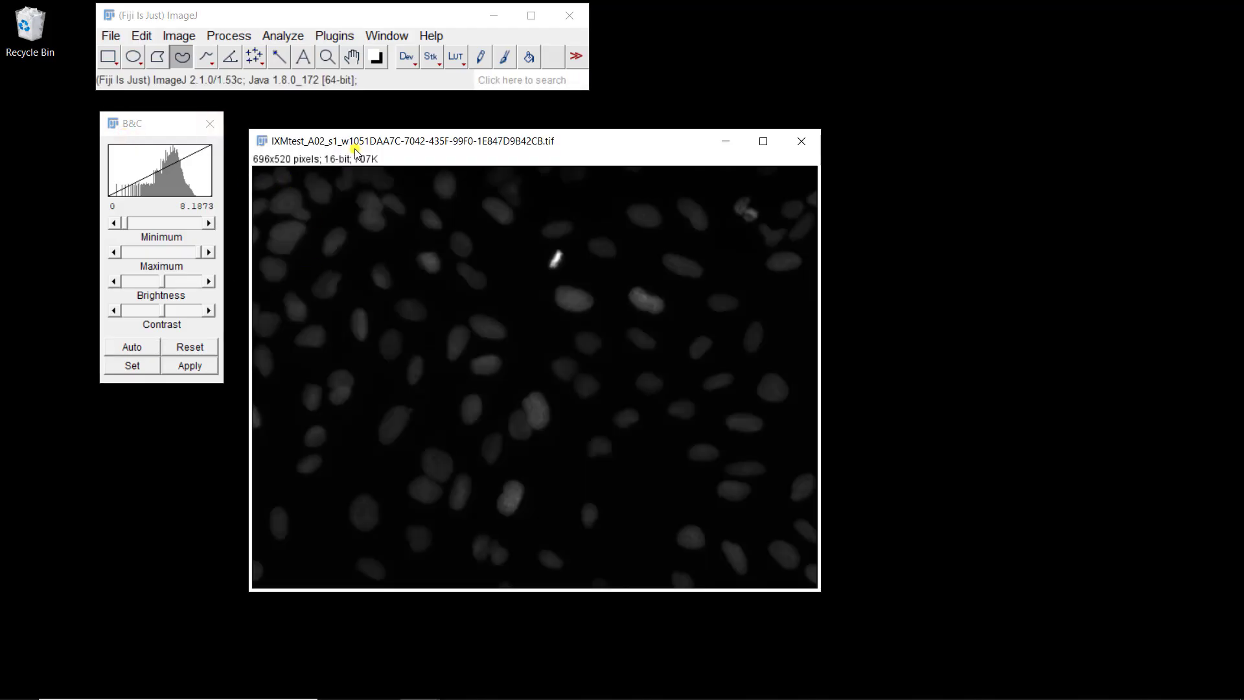
Convert the image to 32-bit and narrow its display range to 120–1822.14
left_click(178, 37)
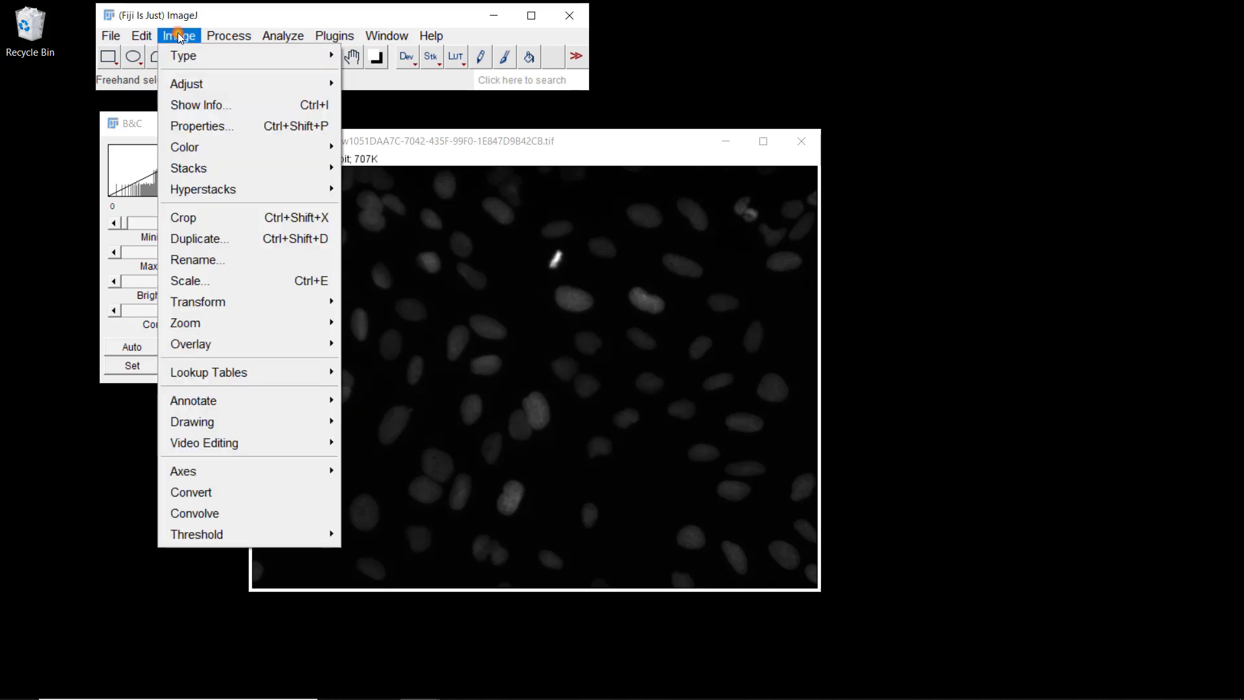
mouse_move(239, 57)
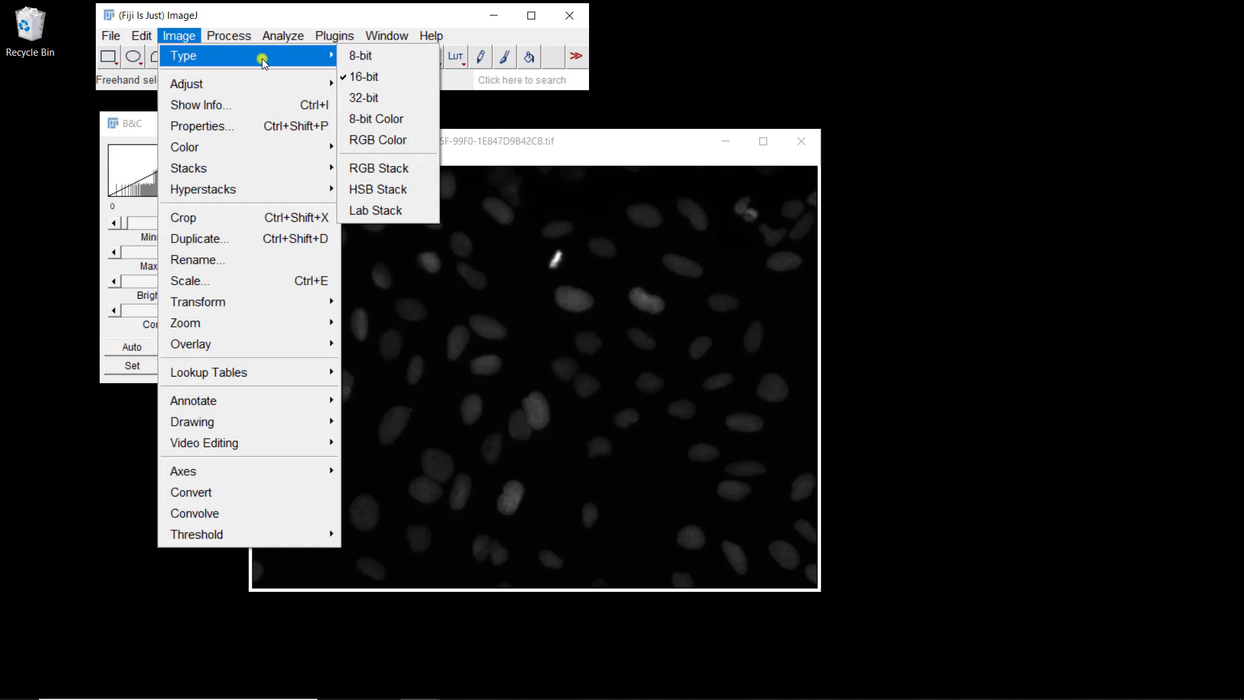
left_click(365, 97)
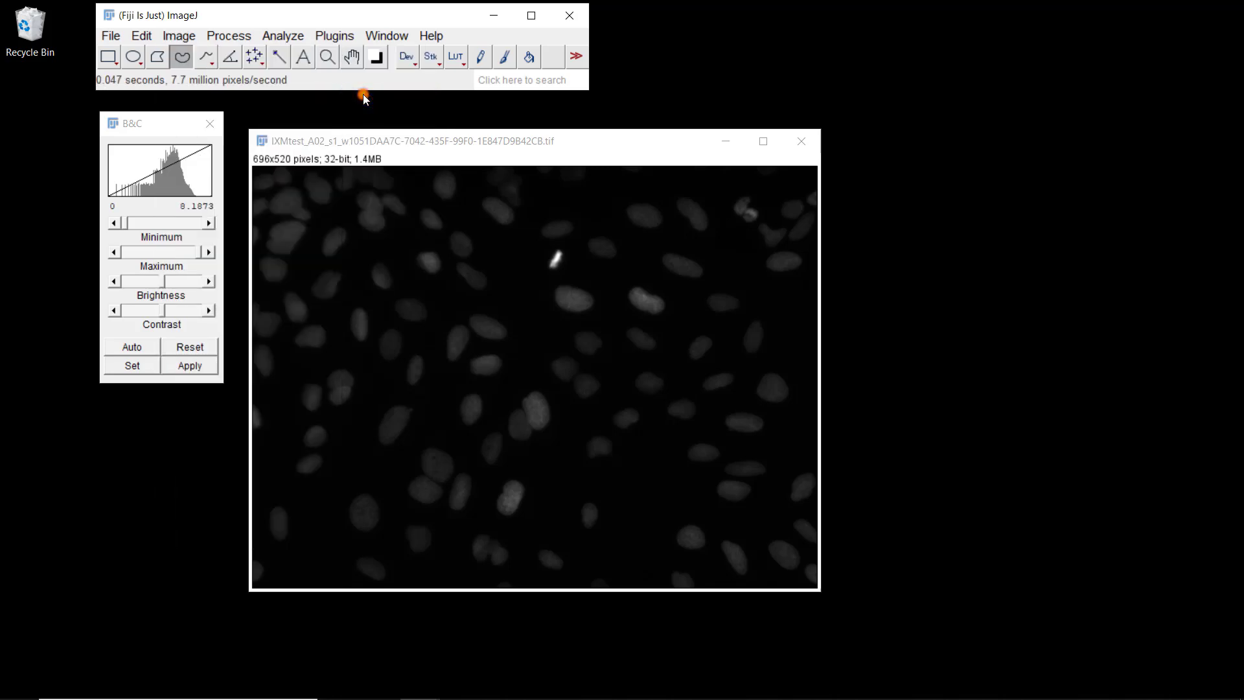
left_click(175, 123)
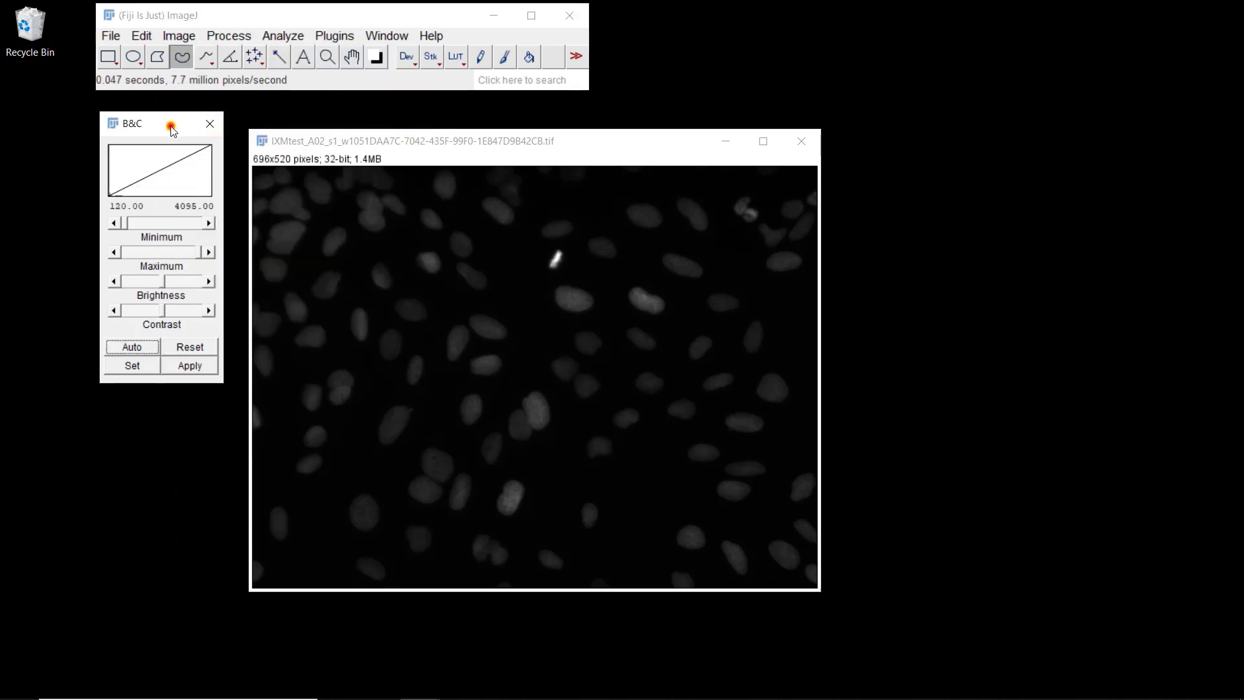
left_click_drag(200, 252, 157, 260)
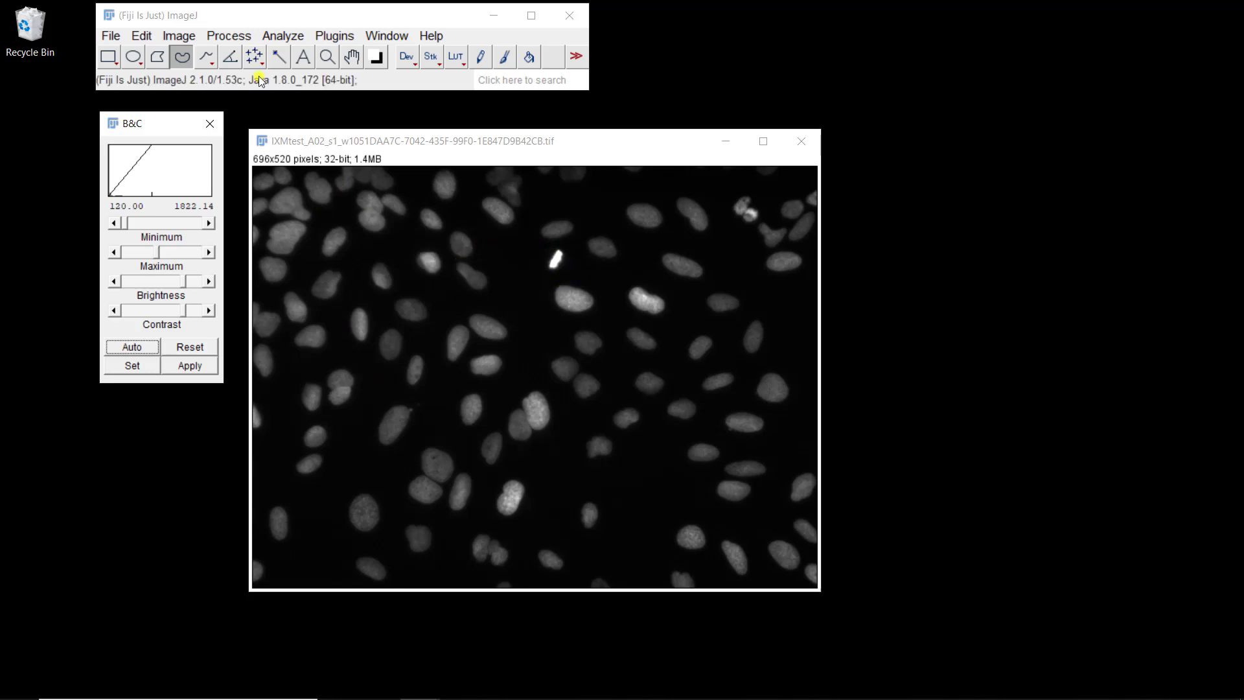
Apply Process > Math > Log to the unsubtracted 32-bit image, which then displays black at 120–1822.14
left_click(241, 37)
mouse_move(261, 259)
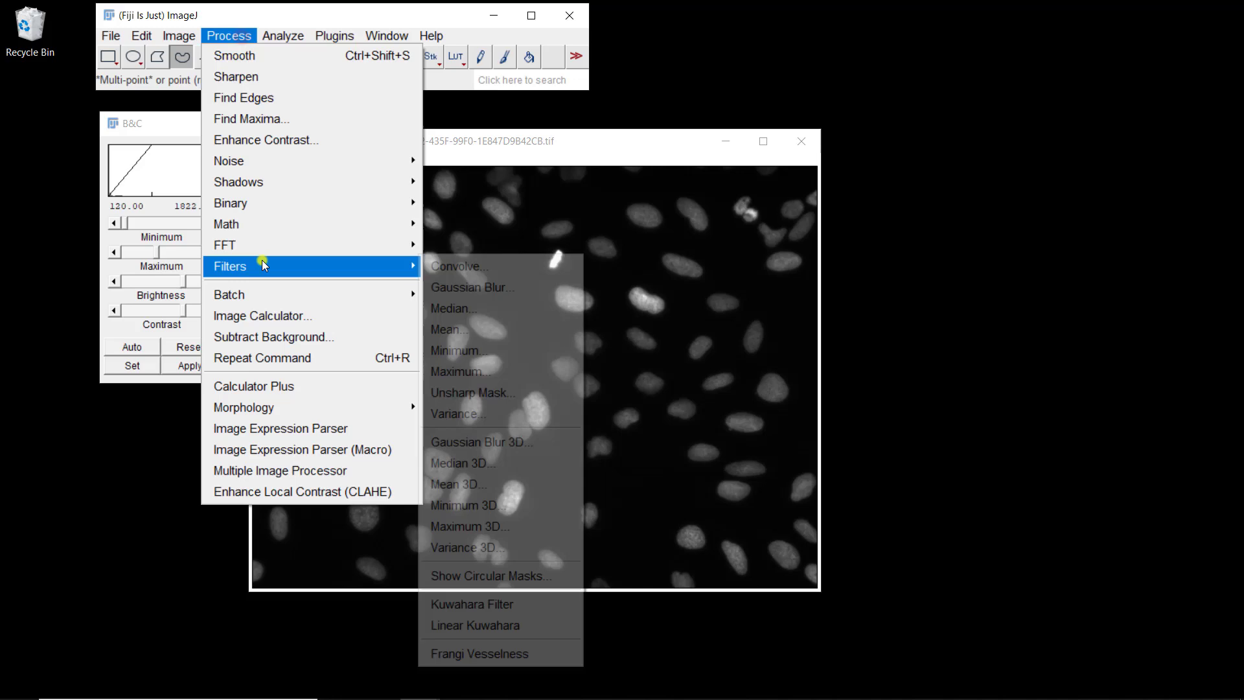
mouse_move(272, 228)
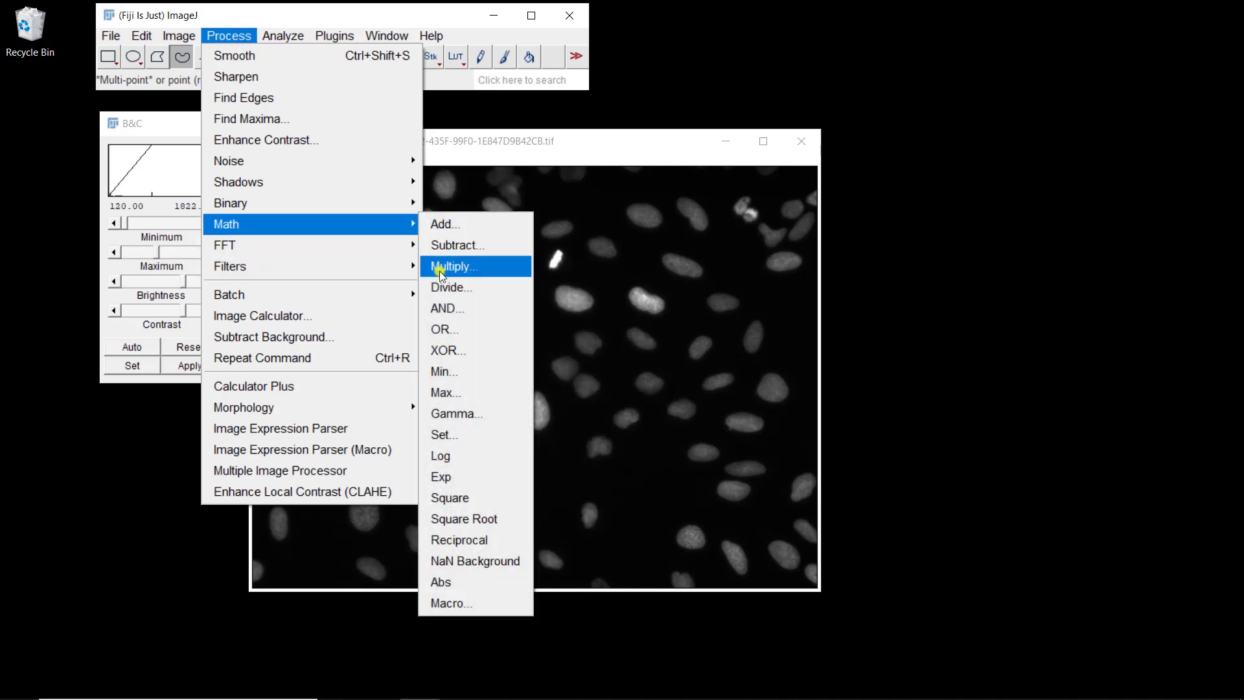
left_click(446, 457)
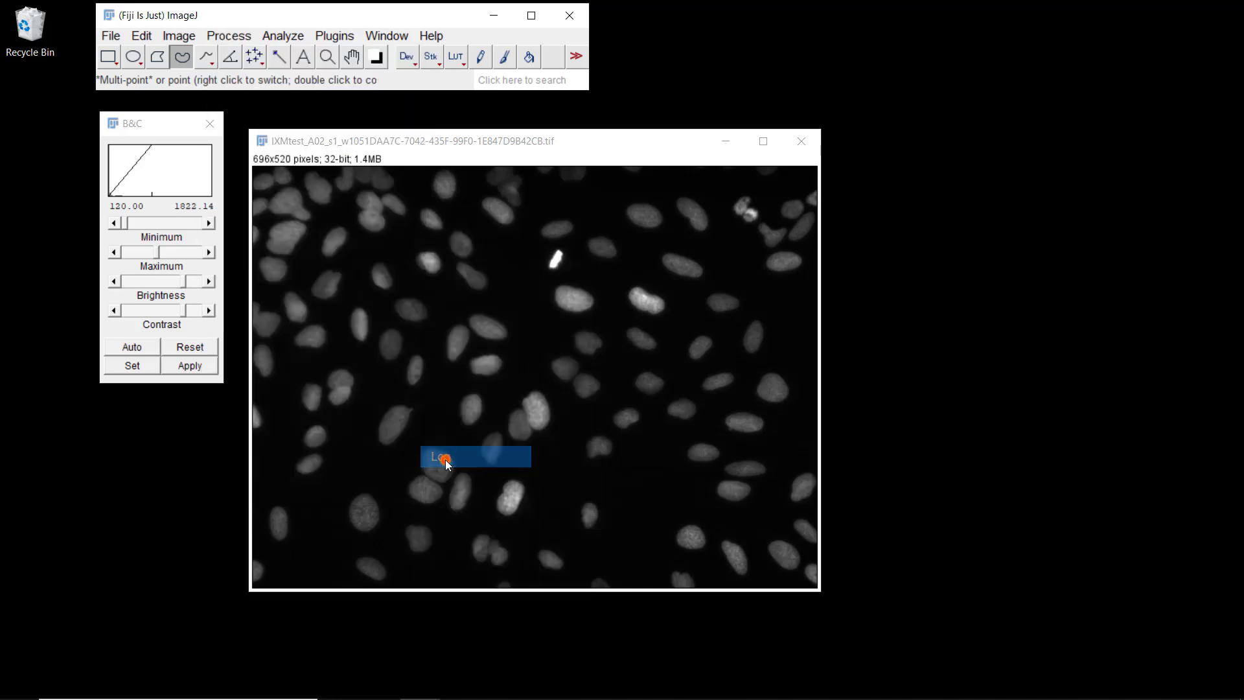
left_click(161, 130)
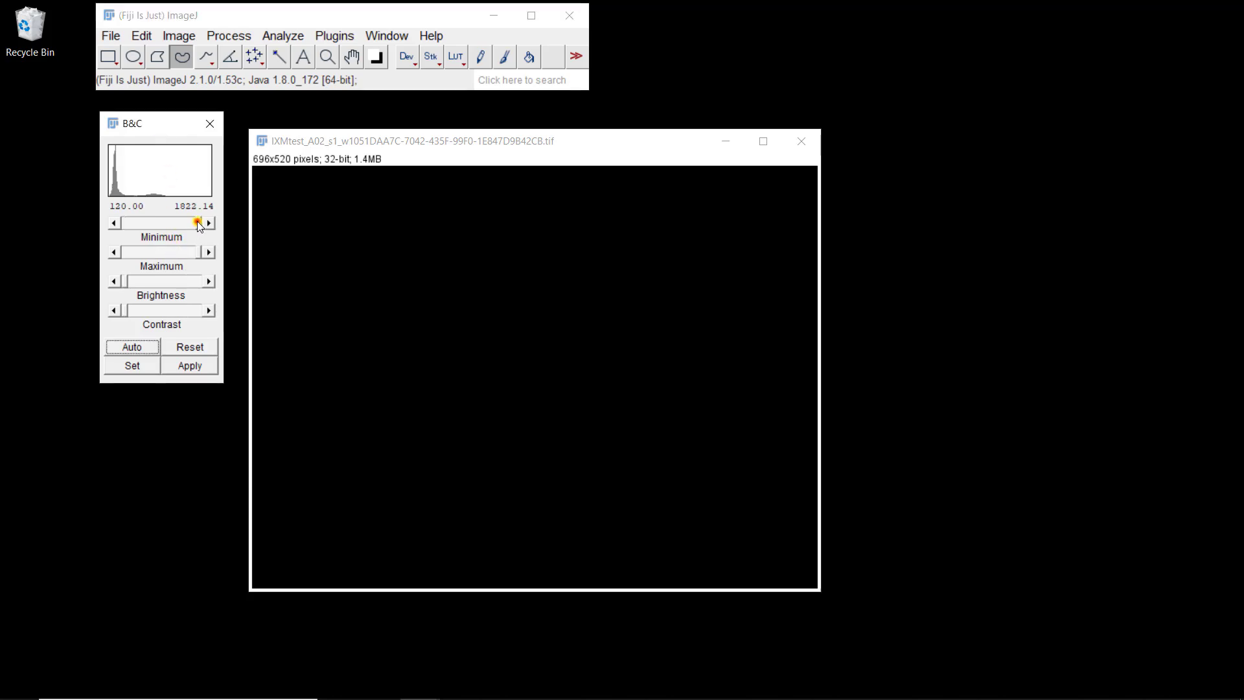
Lower the display minimum fully so the range becomes 4.7875–8.3175 and the nuclei reappear
left_click_drag(199, 225, 94, 230)
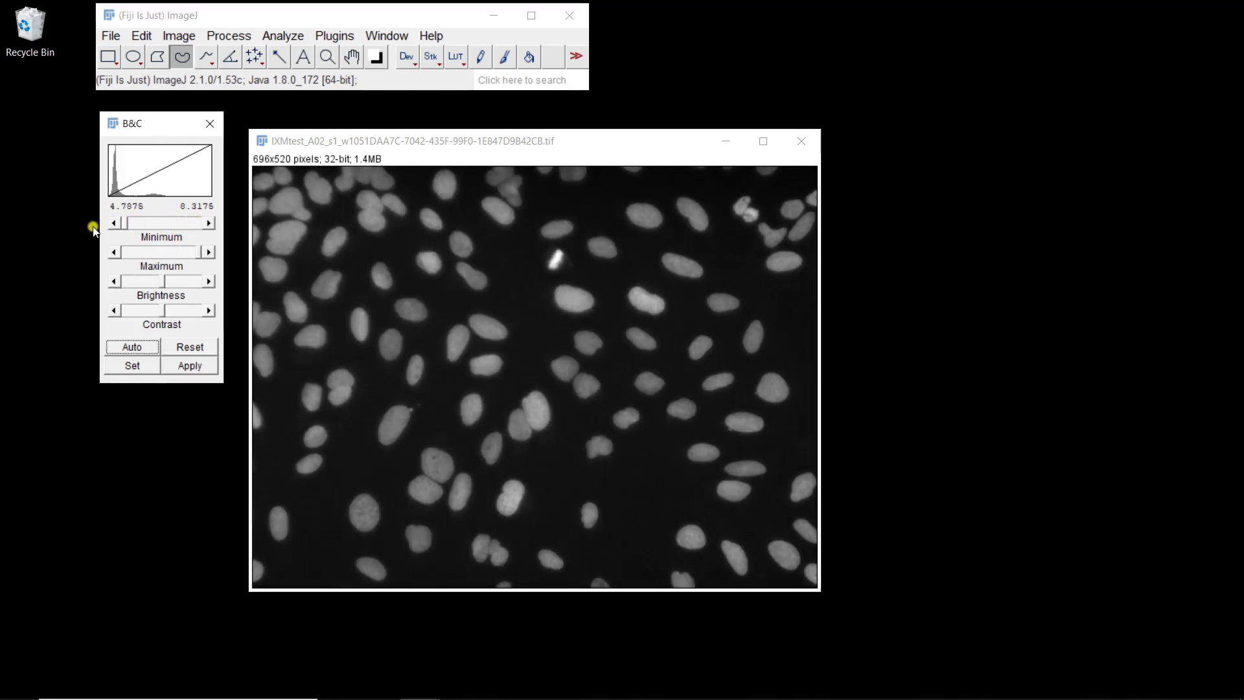